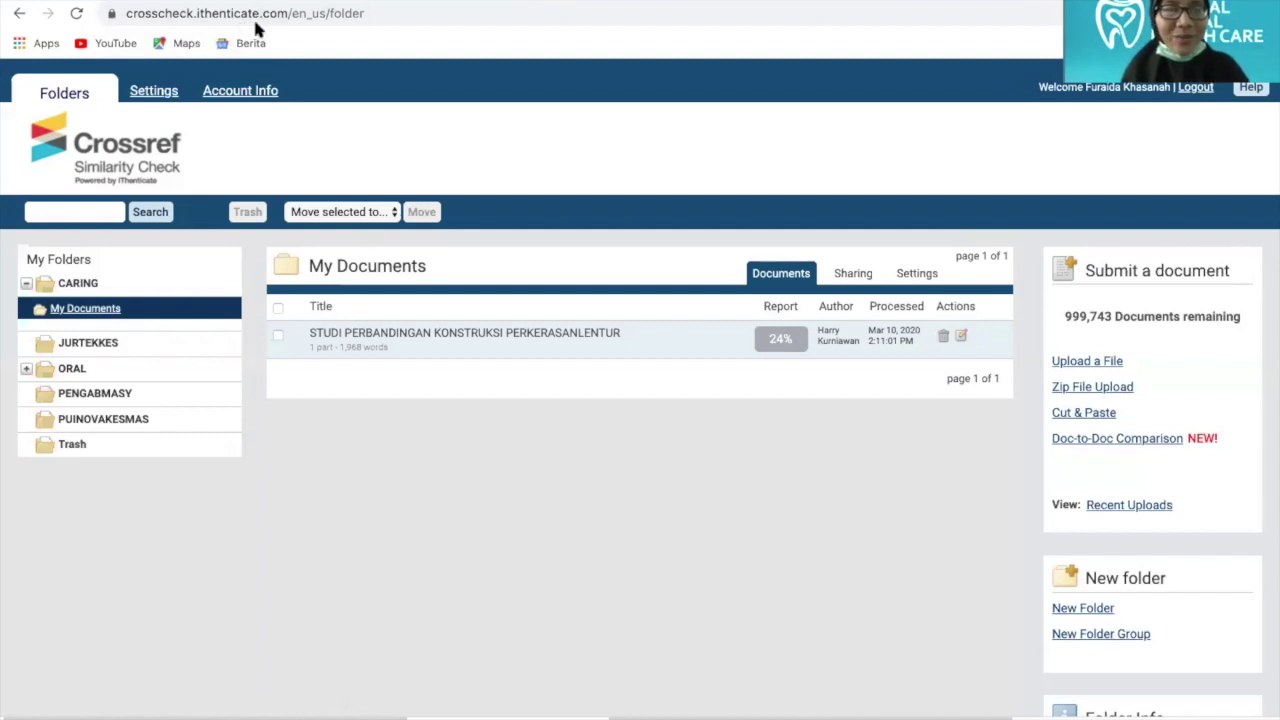
{"action": "left_click", "coordinate": [368, 14]}
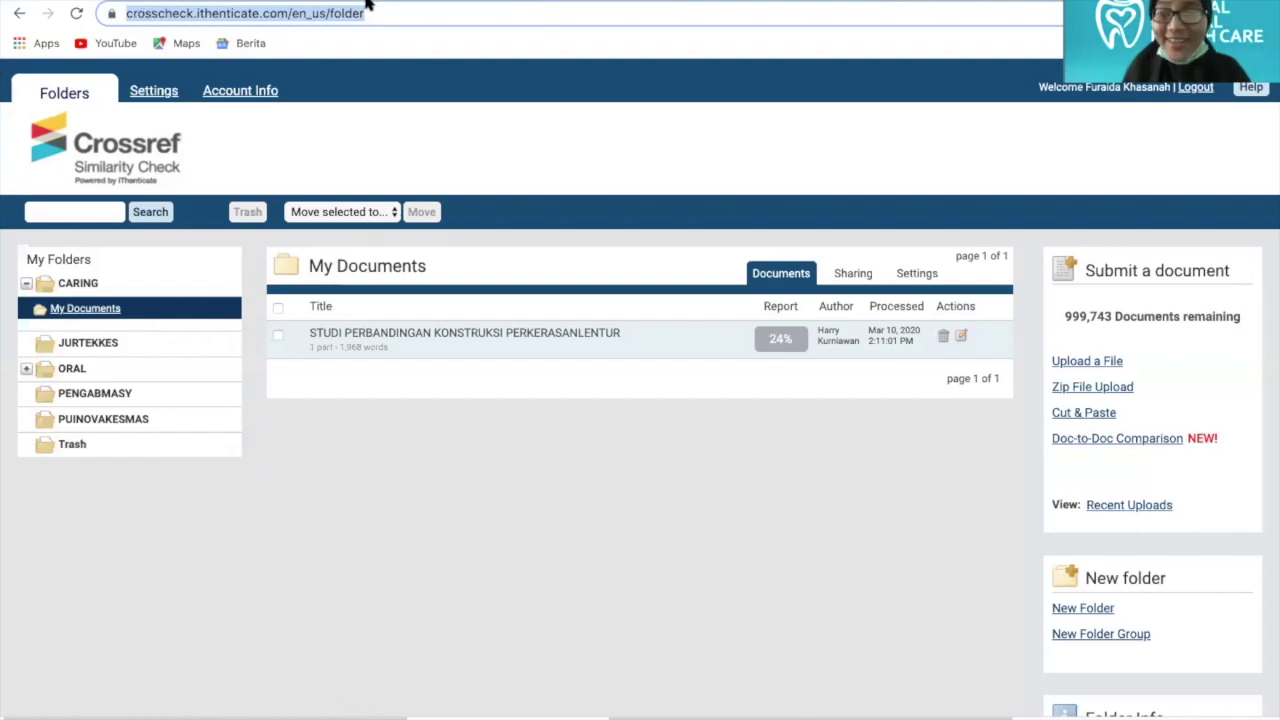
{"action": "left_click", "coordinate": [455, 140]}
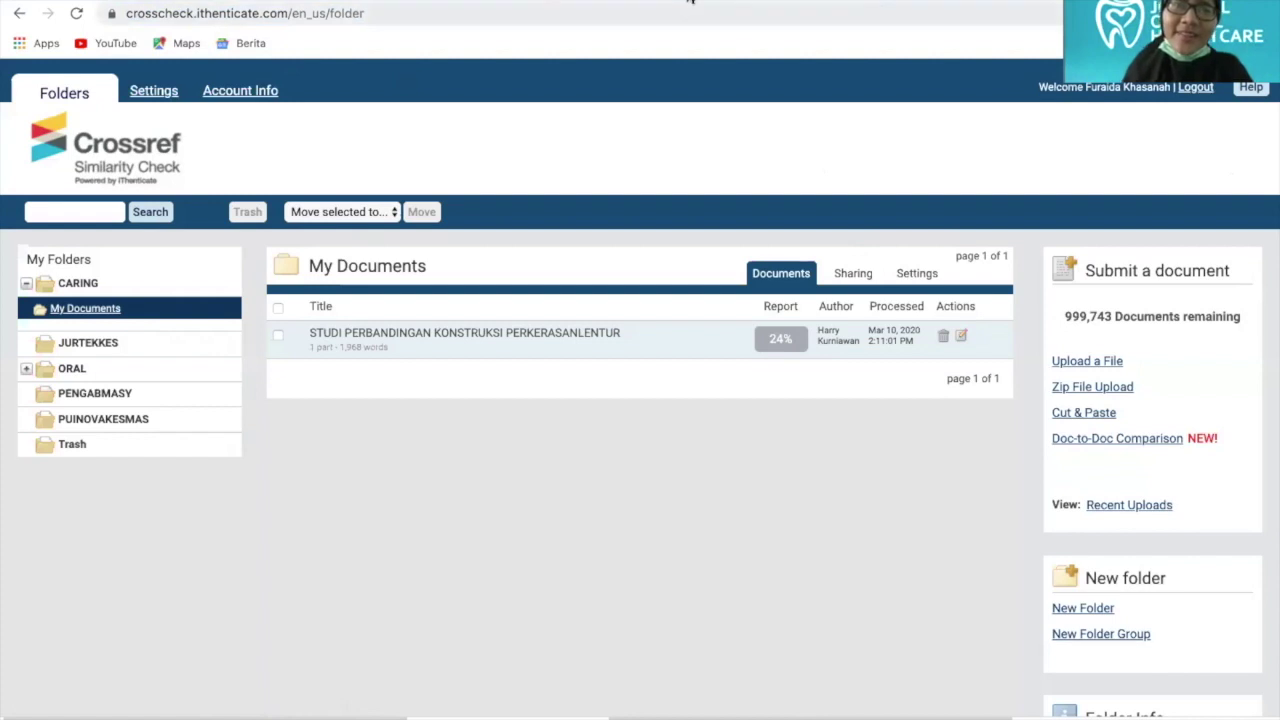
Log out, then sign in with the administrator's saved email and password from autofill
{"action": "left_click", "coordinate": [1195, 91]}
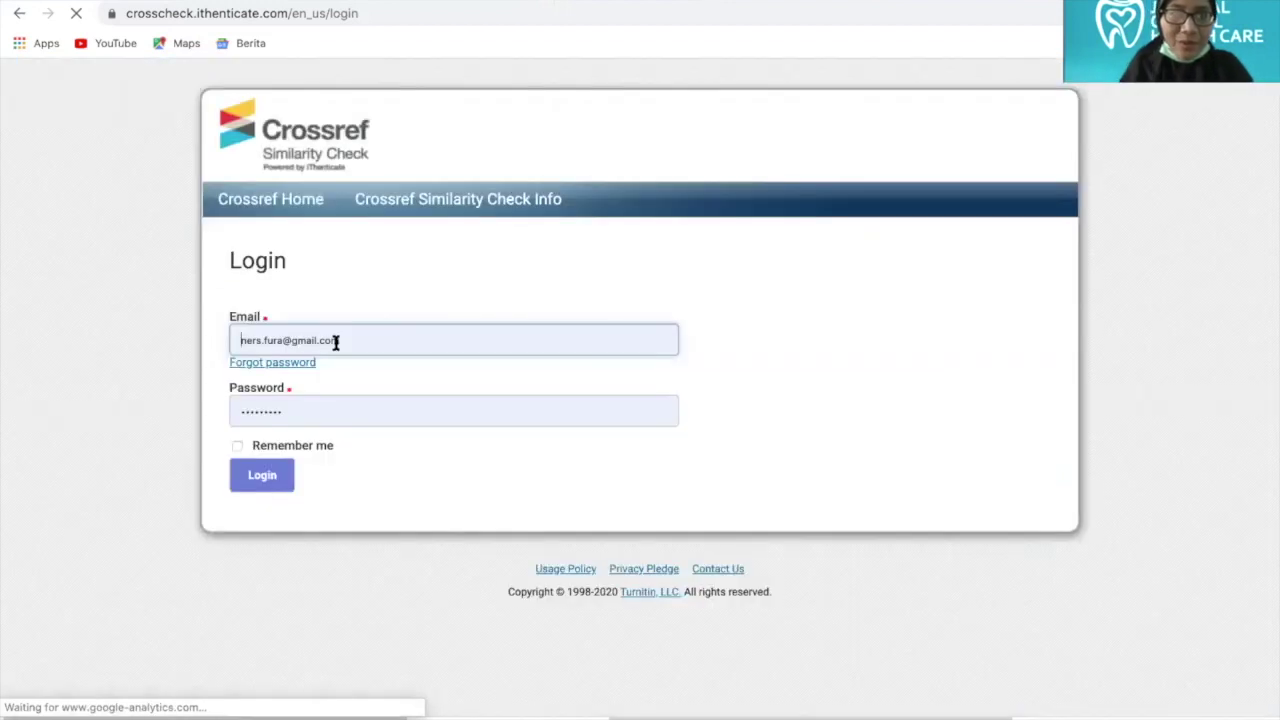
{"action": "double_click", "coordinate": [381, 341]}
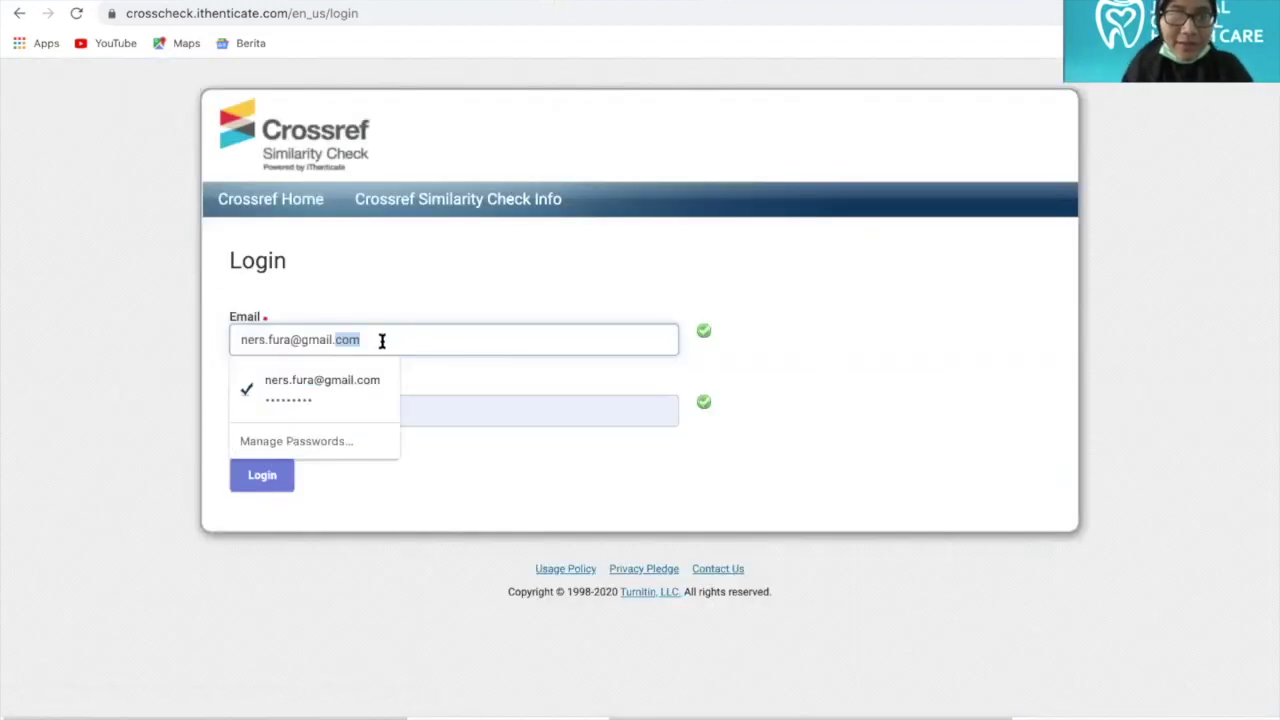
{"action": "left_click", "coordinate": [359, 334]}
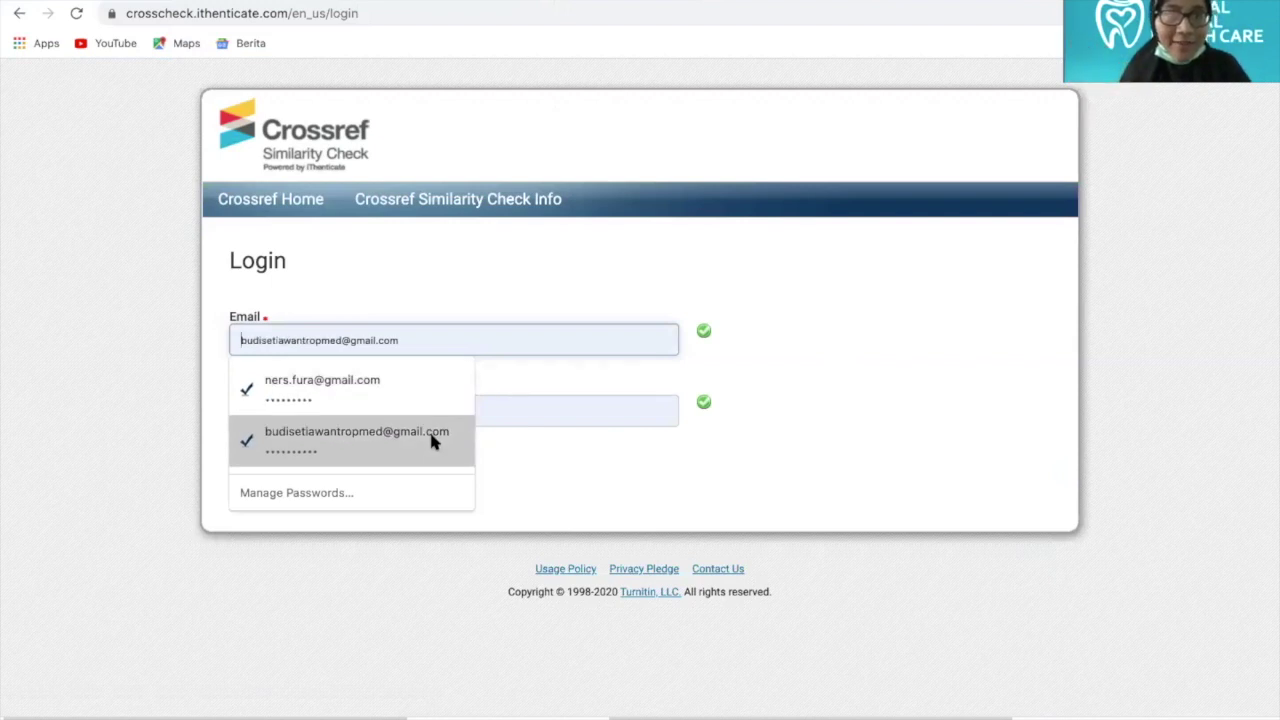
{"action": "left_click", "coordinate": [372, 448]}
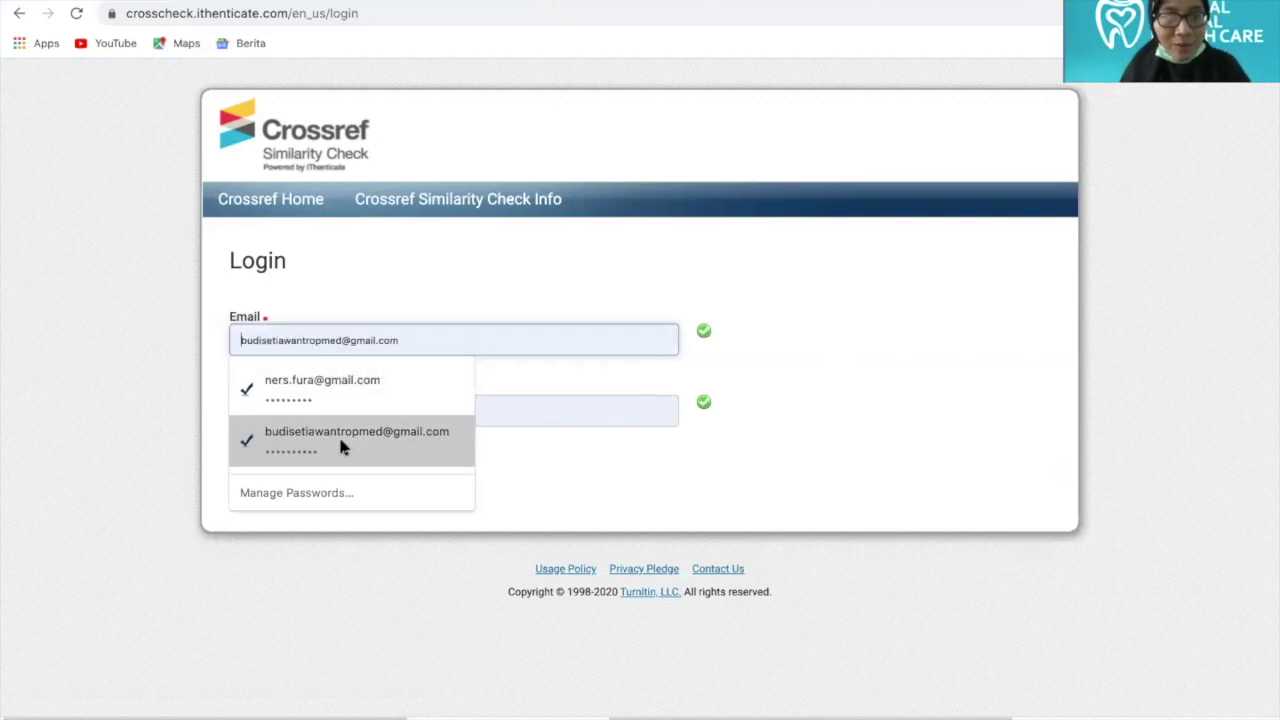
{"action": "key", "text": "Up"}
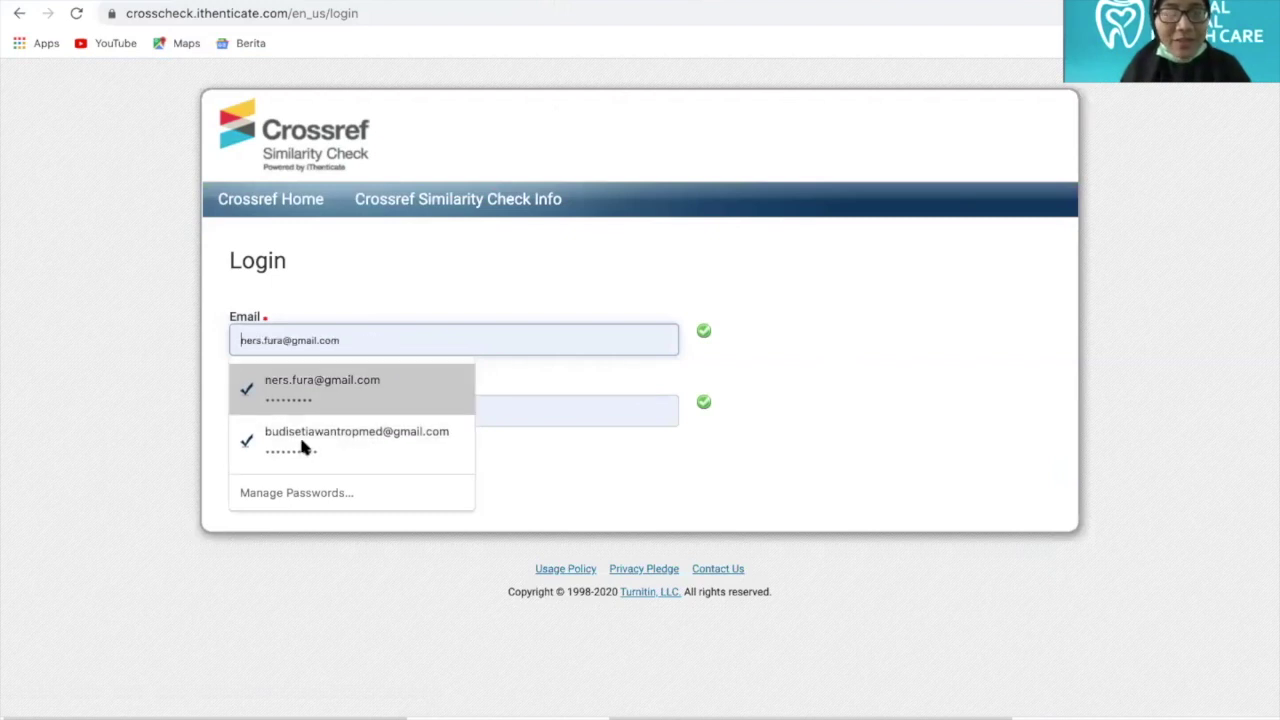
{"action": "key", "text": "Down"}
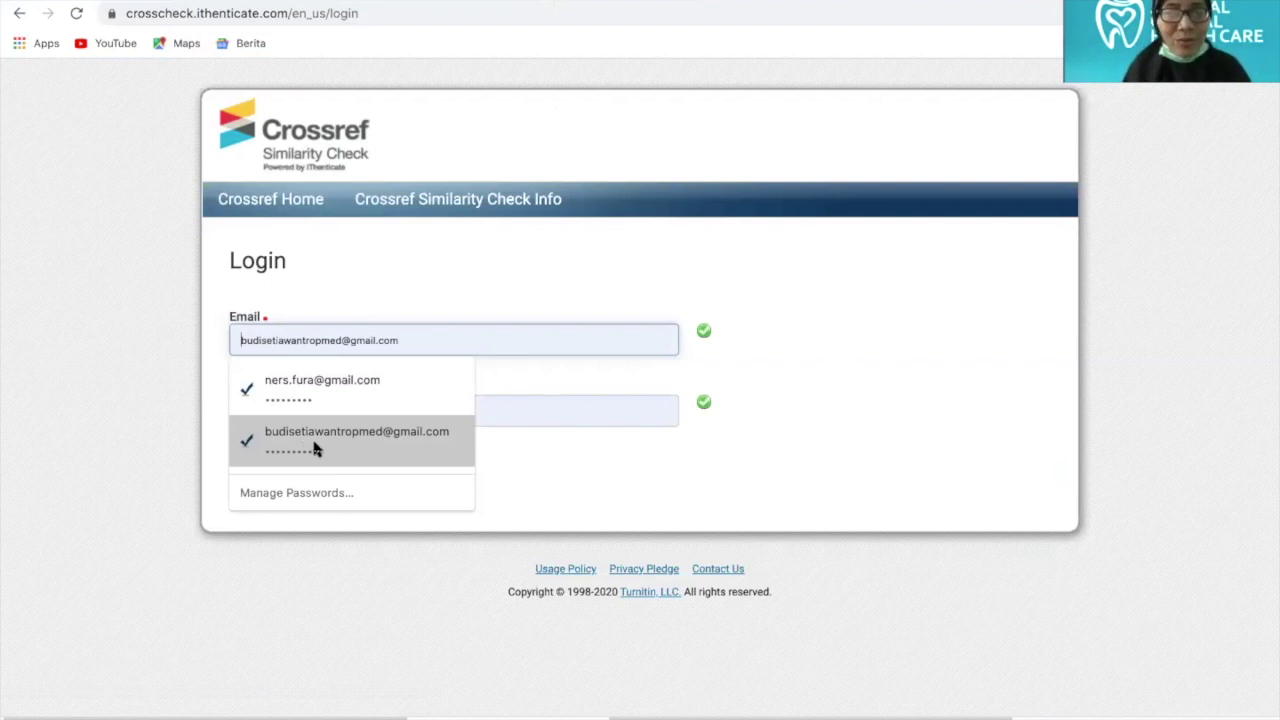
{"action": "left_click", "coordinate": [259, 450]}
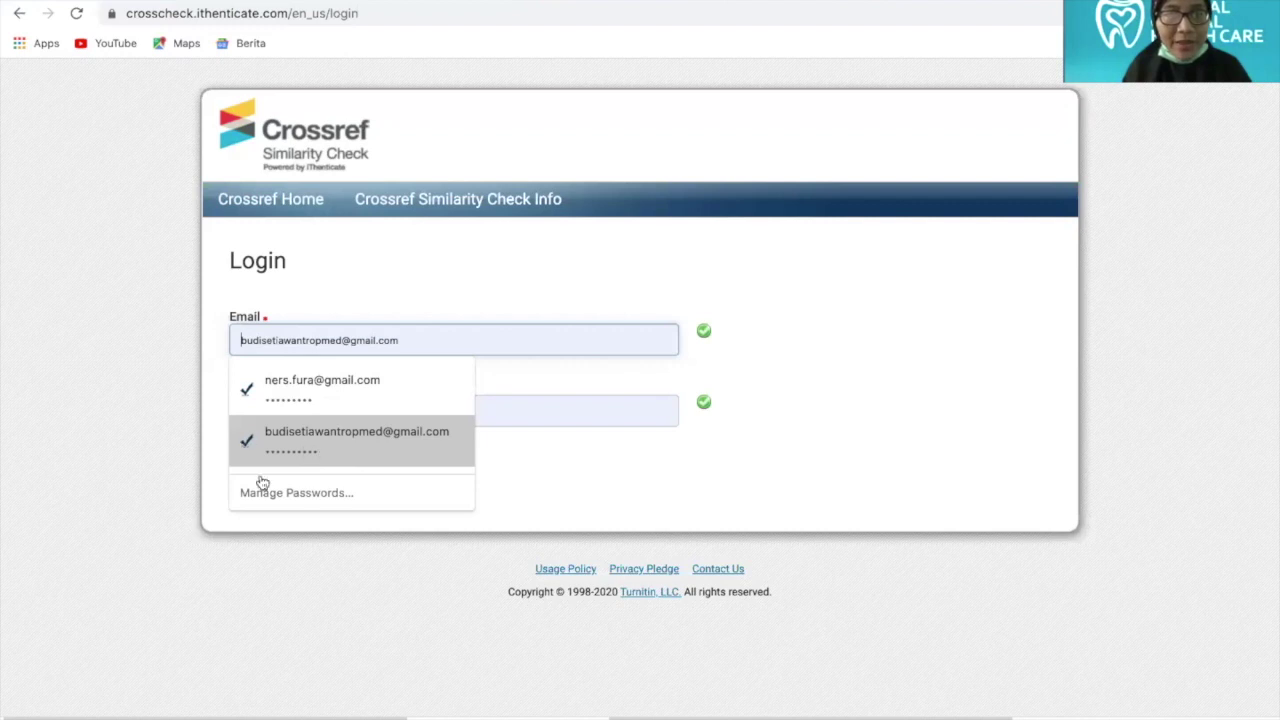
{"action": "left_click", "coordinate": [261, 478]}
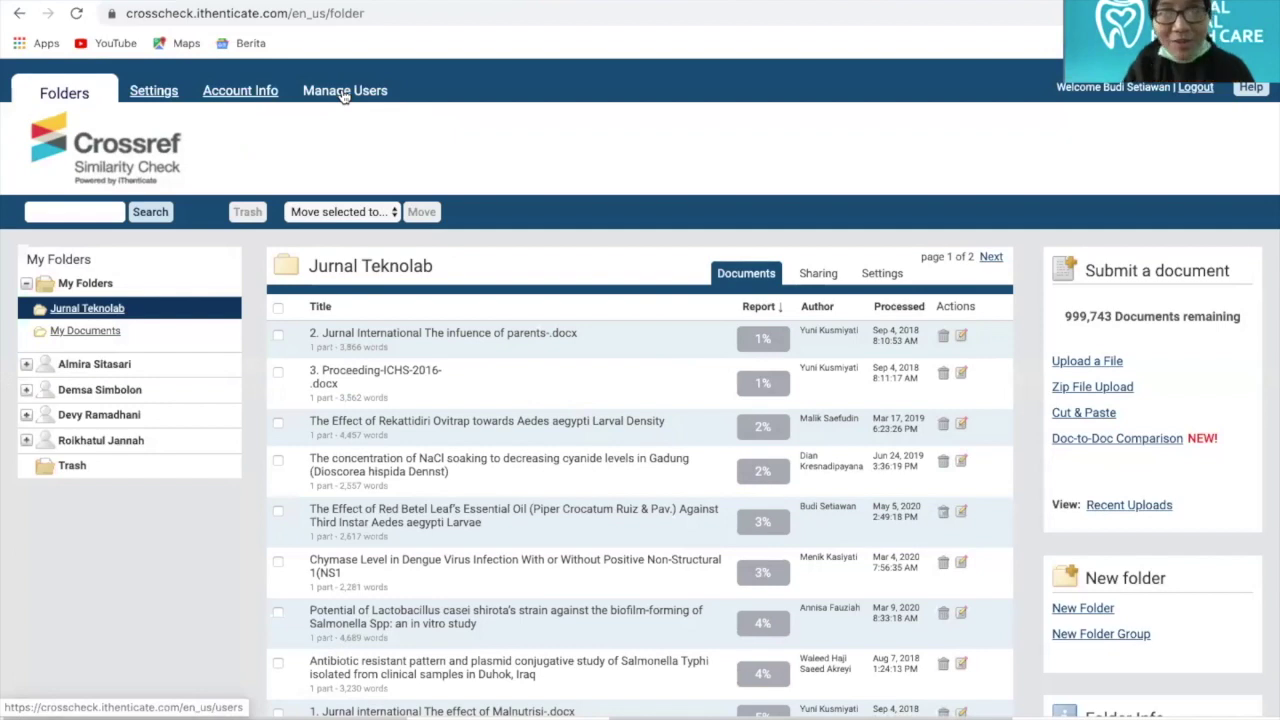
Open Manage Users and scroll through the Profiles list of users and their types
{"action": "left_click", "coordinate": [343, 91]}
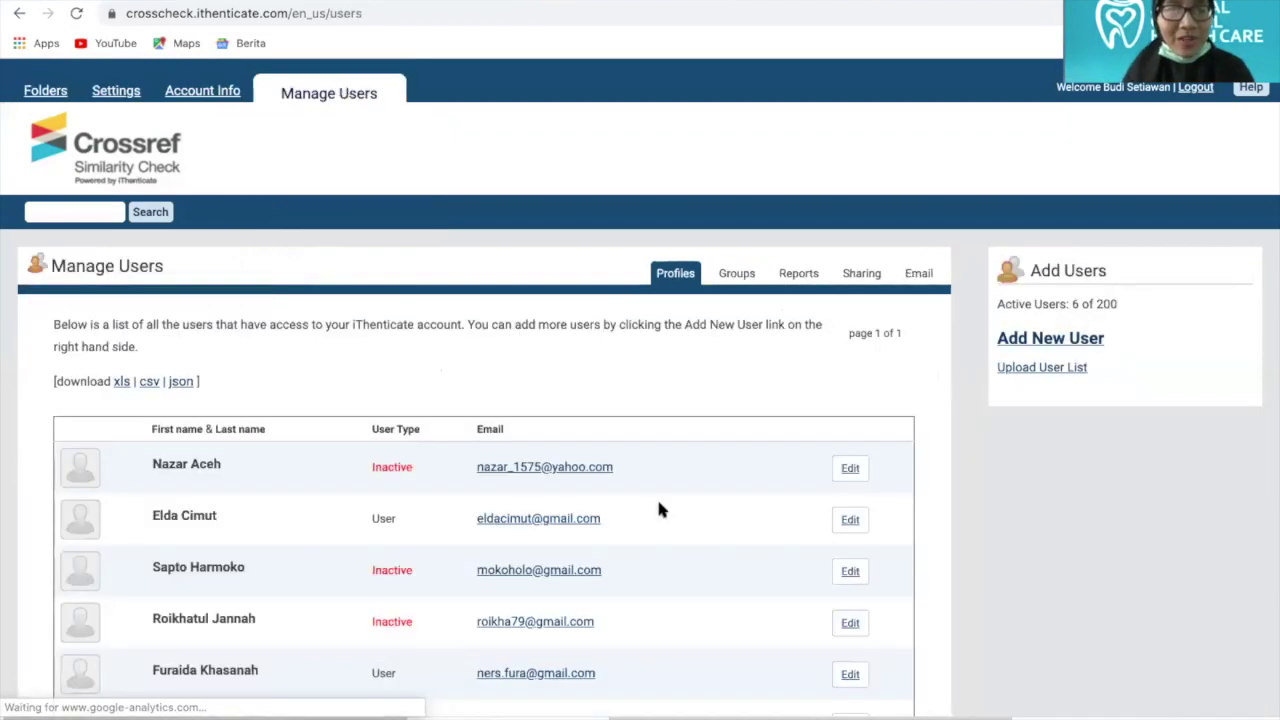
{"action": "scroll", "coordinate": [658, 510], "scroll_direction": "down", "scroll_amount": 4}
{"action": "scroll", "coordinate": [658, 510], "scroll_direction": "up", "scroll_amount": 4}
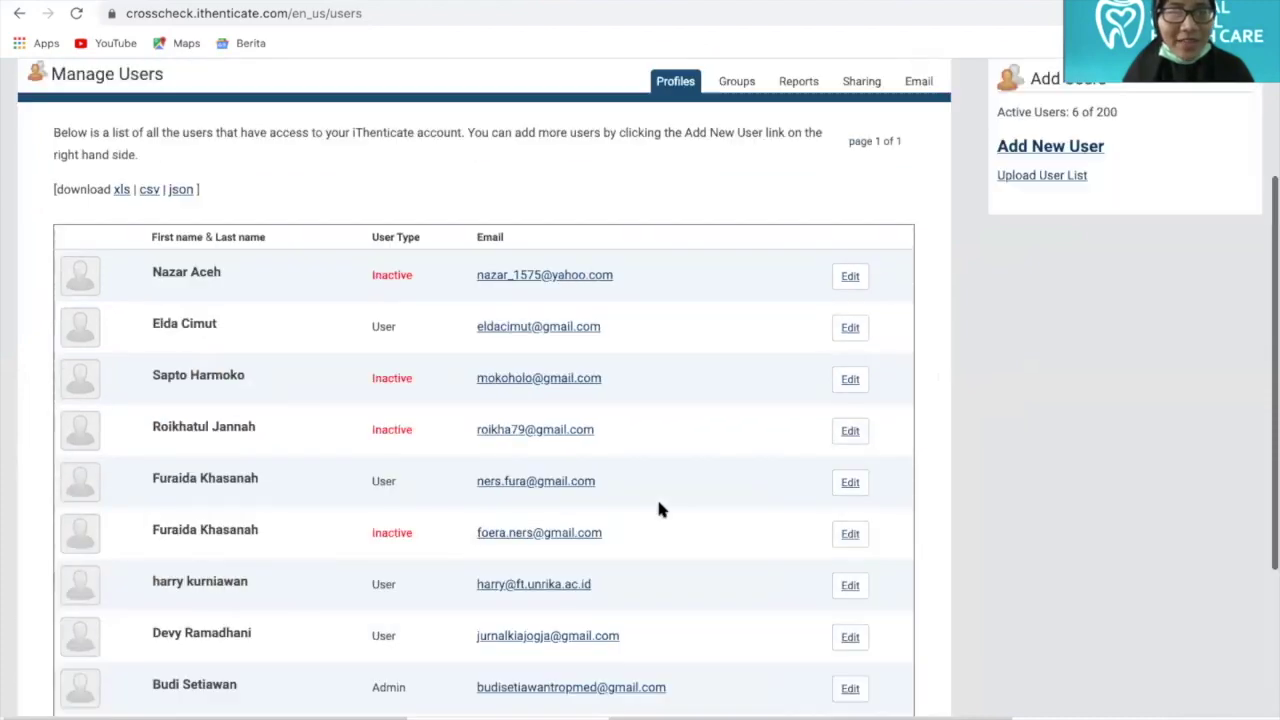
{"action": "scroll", "coordinate": [614, 479], "scroll_direction": "down", "scroll_amount": 1}
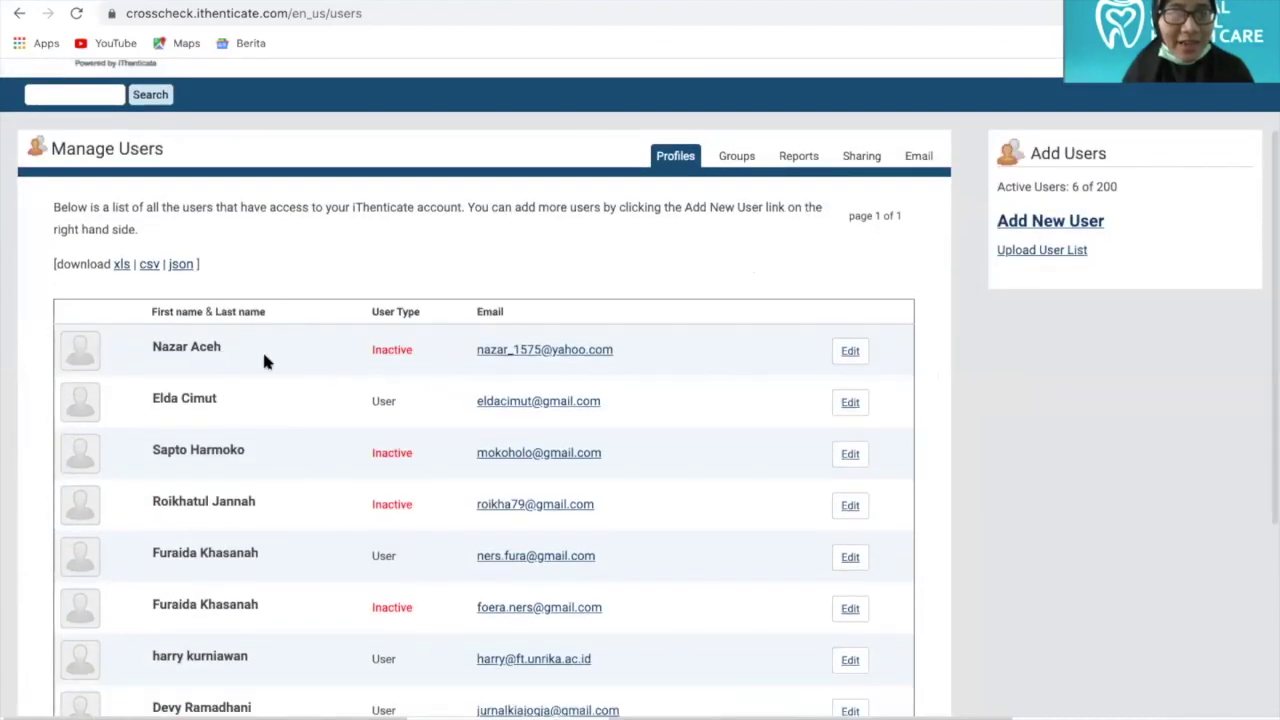
{"action": "scroll", "coordinate": [328, 552], "scroll_direction": "down", "scroll_amount": 3}
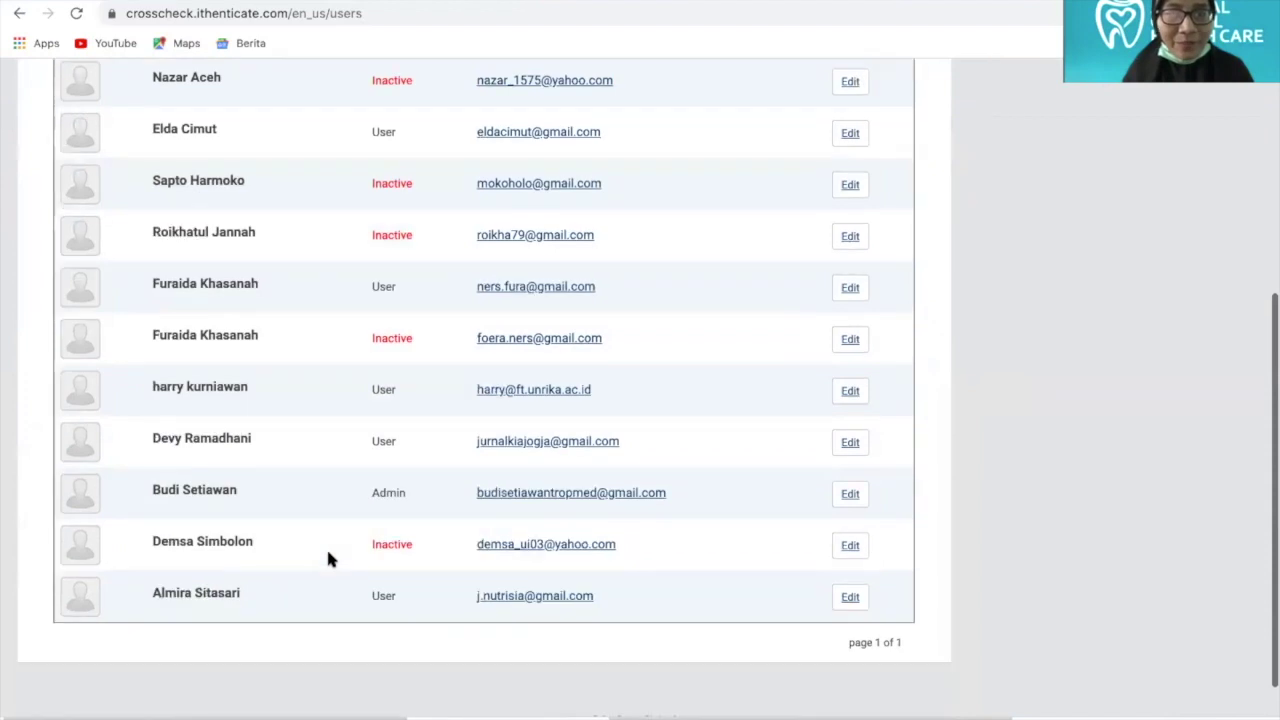
{"action": "scroll", "coordinate": [328, 552], "scroll_direction": "up", "scroll_amount": 5}
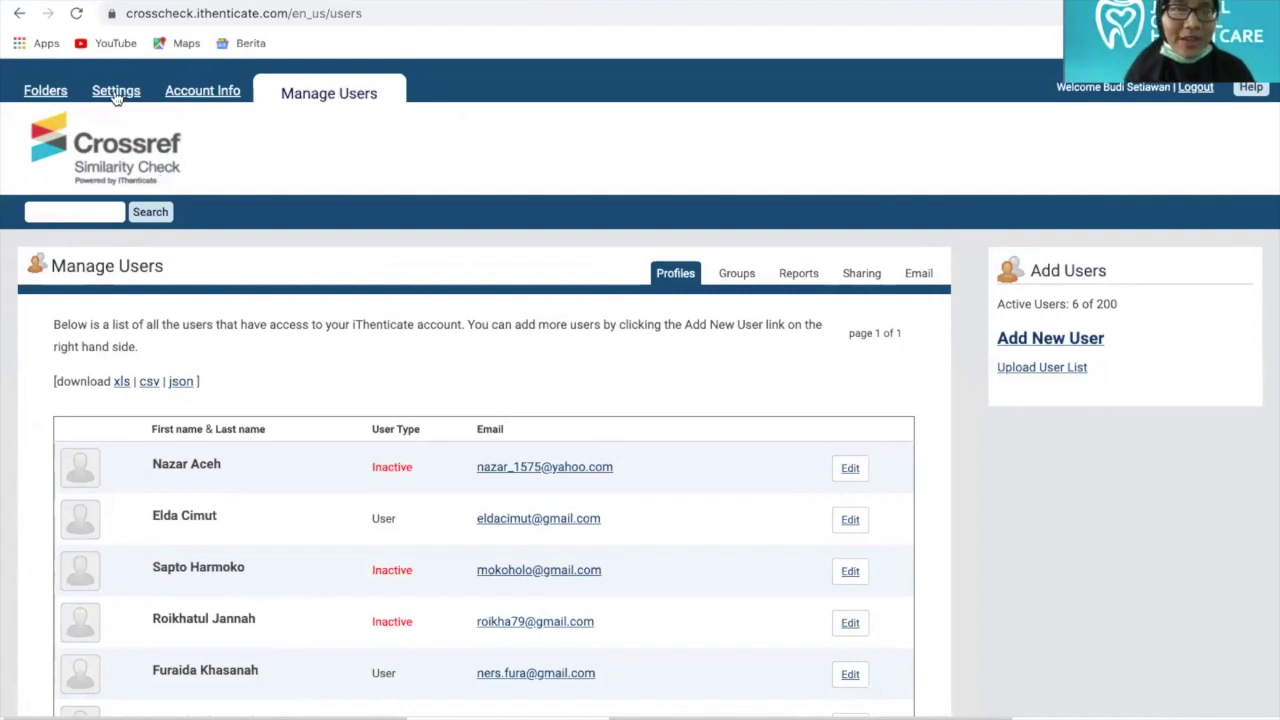
Switch to the Folders tab and scroll the Jurnal Teknolab document list
{"action": "left_click", "coordinate": [56, 96]}
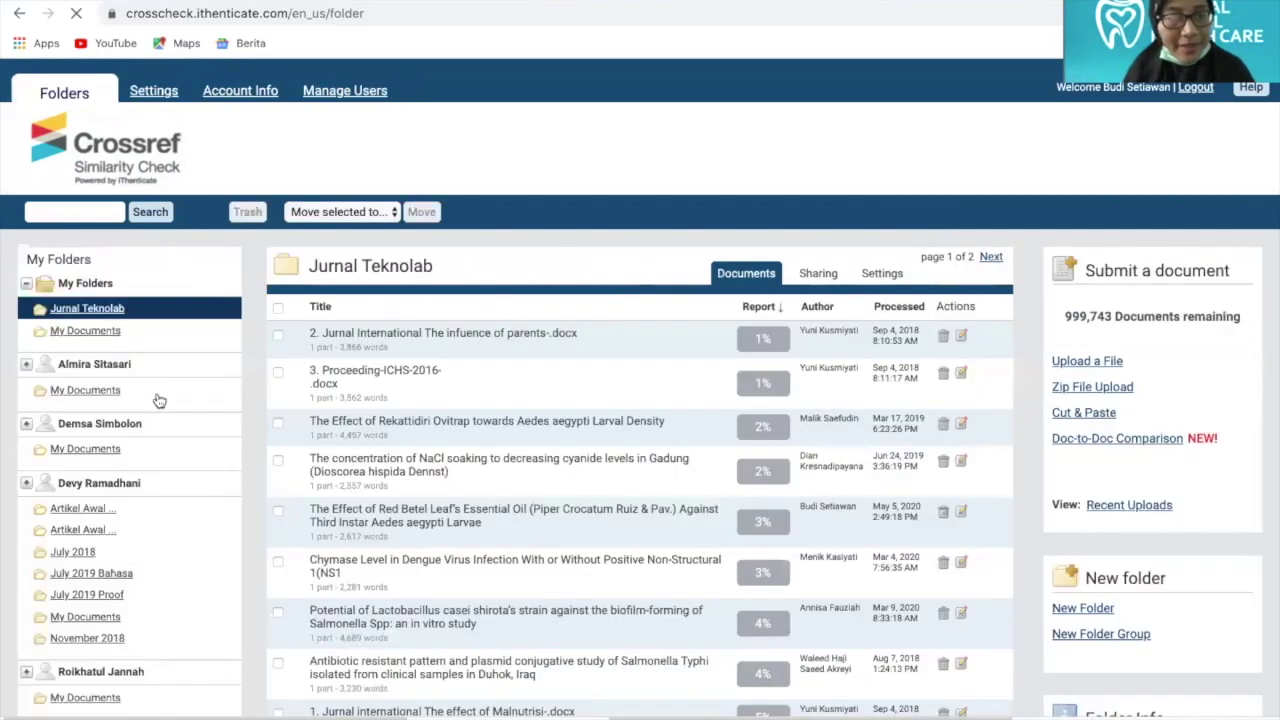
{"action": "scroll", "coordinate": [120, 360], "scroll_direction": "down", "scroll_amount": 2}
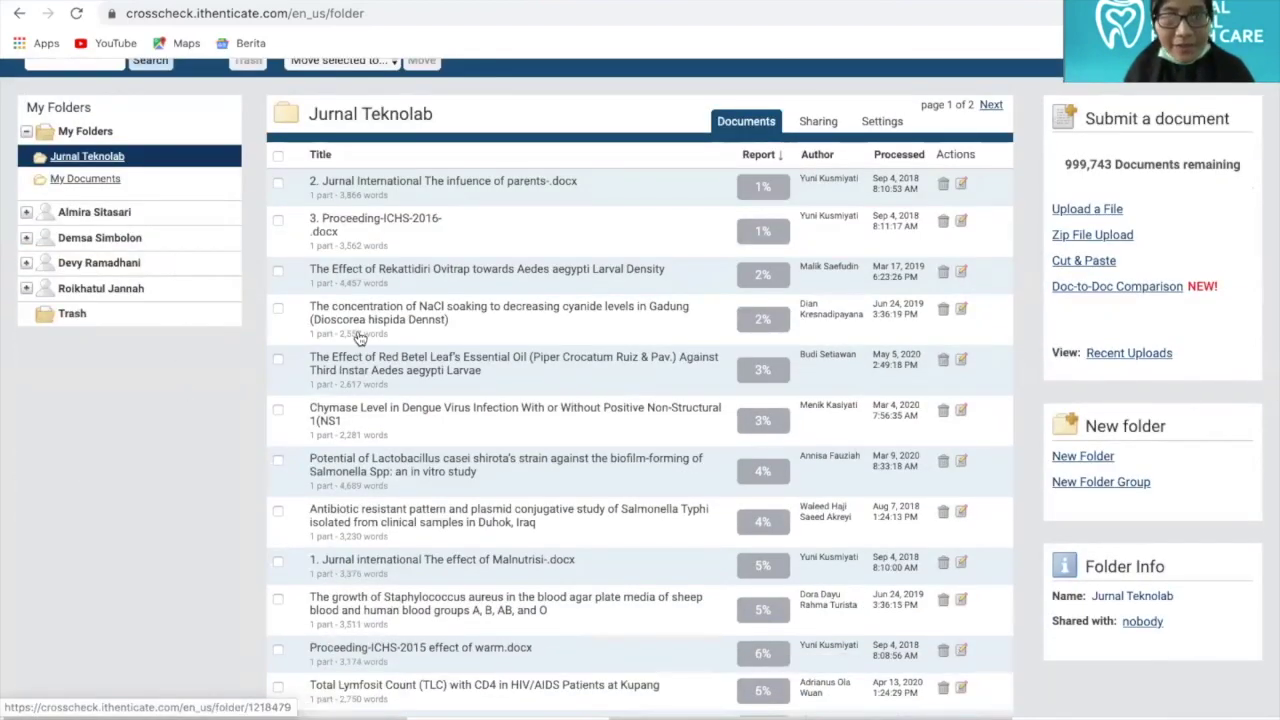
{"action": "scroll", "coordinate": [869, 463], "scroll_direction": "up", "scroll_amount": 2}
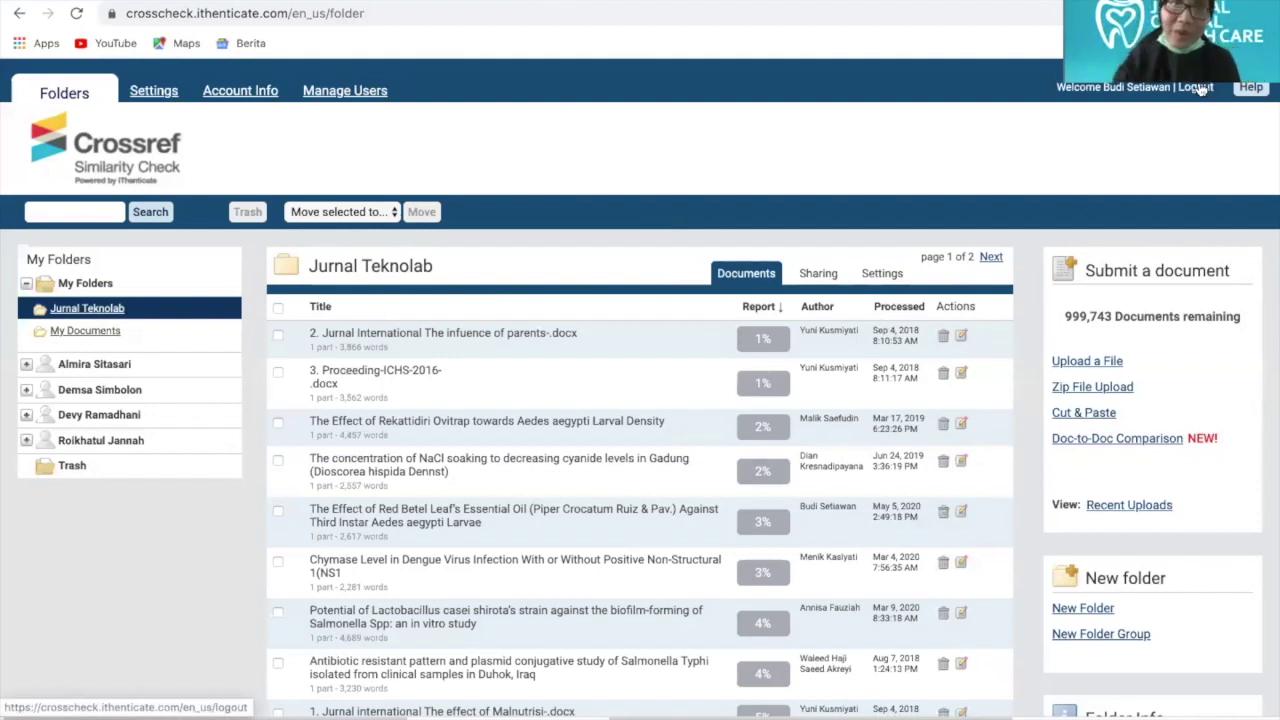
Log out, clear the prefilled email, and sign in with the other saved login
{"action": "left_click", "coordinate": [1198, 88]}
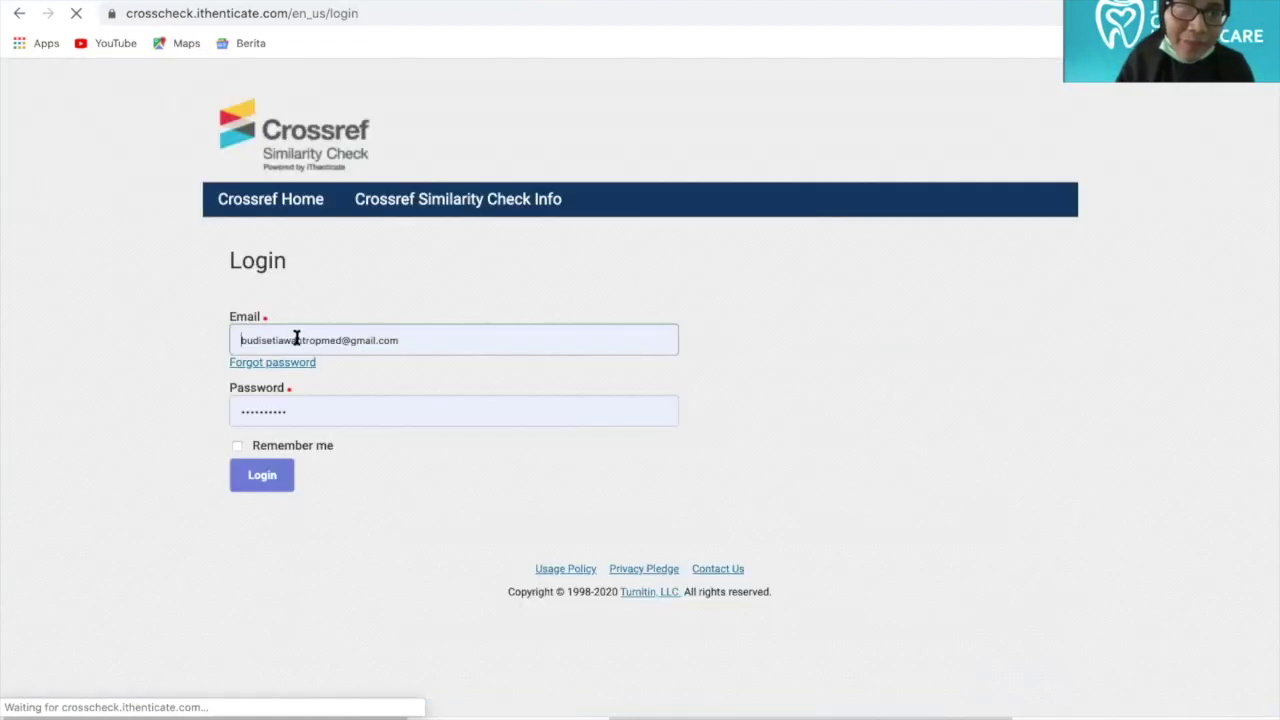
{"action": "left_click_drag", "start_coordinate": [403, 340], "coordinate": [151, 334]}
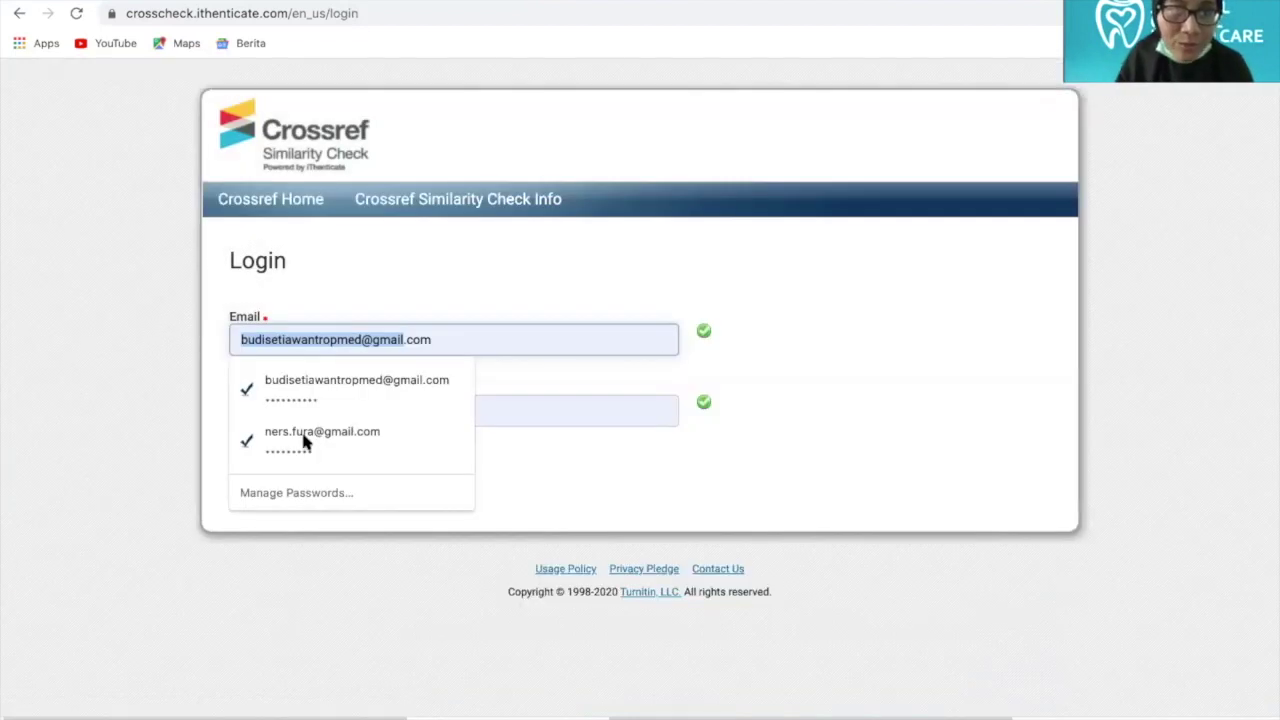
{"action": "key", "text": "BackSpace"}
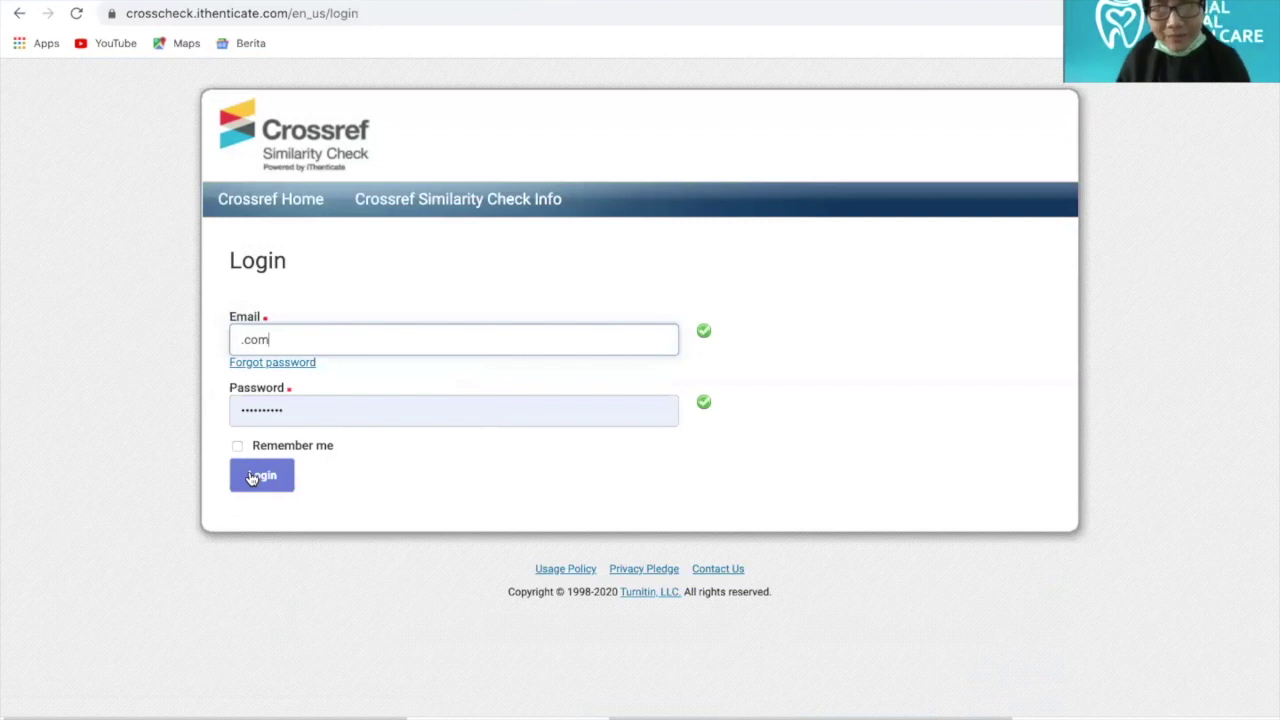
{"action": "left_click", "coordinate": [614, 372]}
{"action": "key", "text": "Return"}
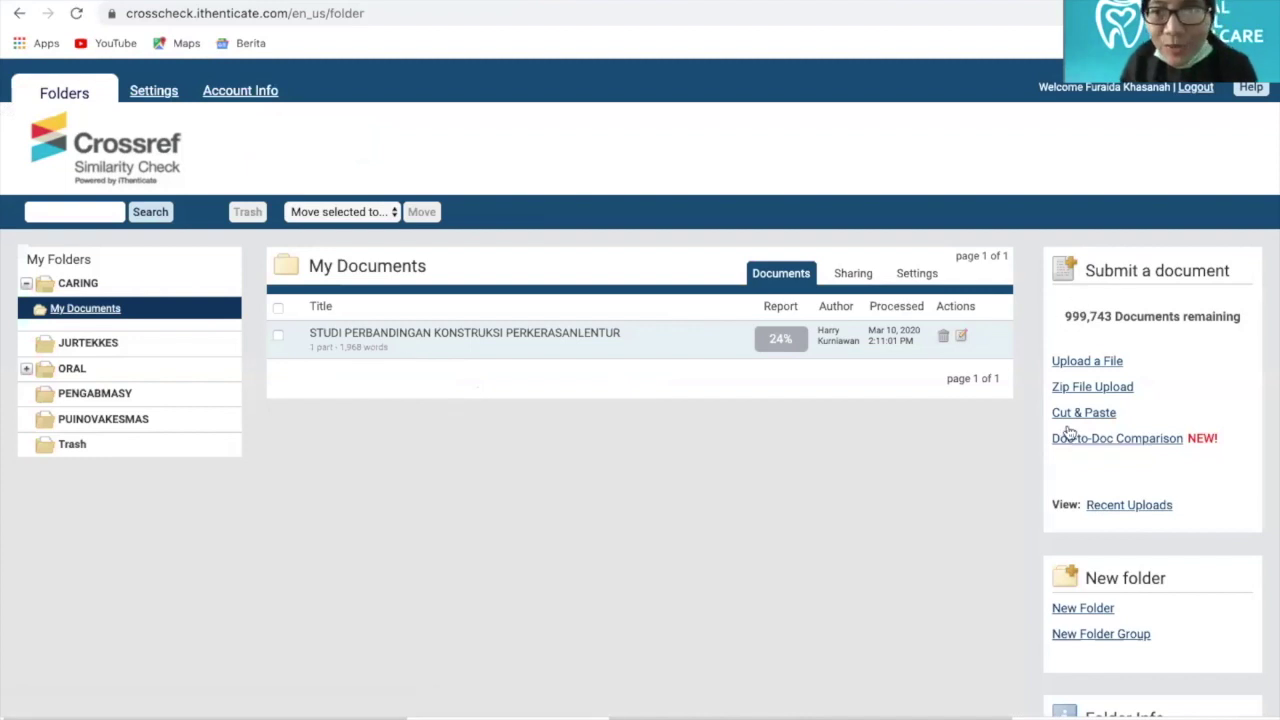
Open the Upload a File form from the Submit a document panel
{"action": "scroll", "coordinate": [1064, 450], "scroll_direction": "down", "scroll_amount": 3}
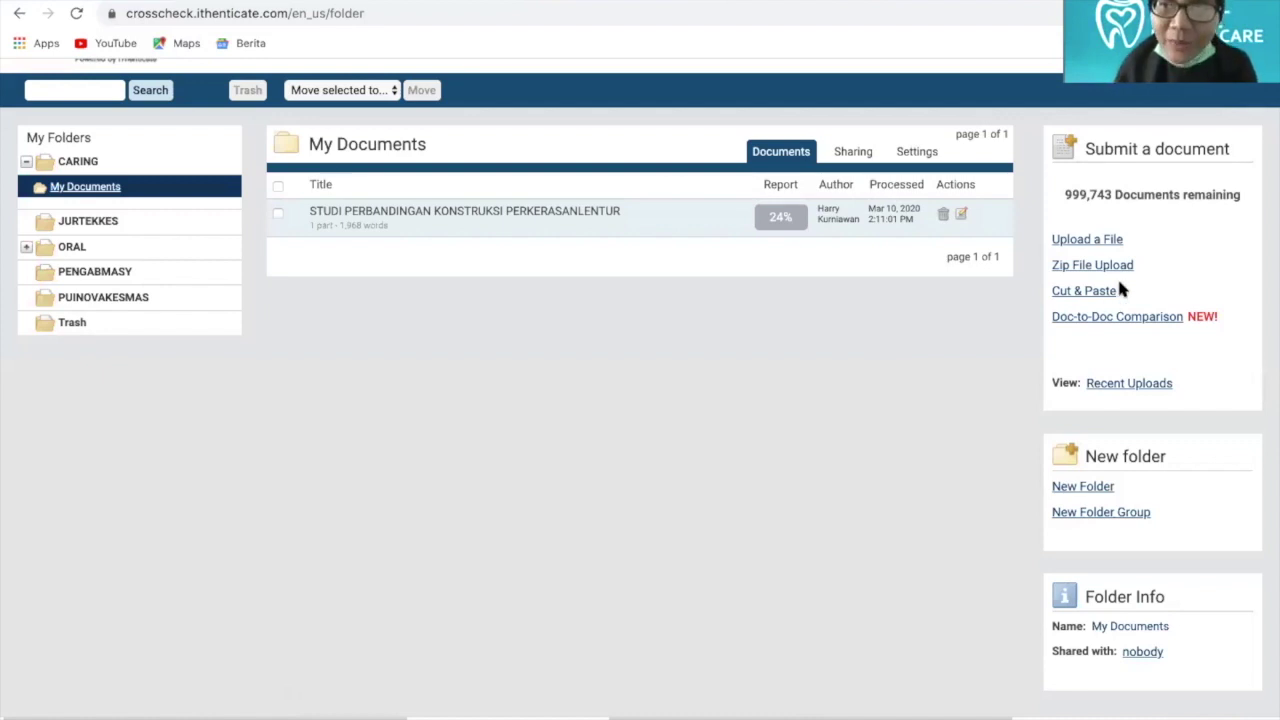
{"action": "left_click", "coordinate": [1085, 242]}
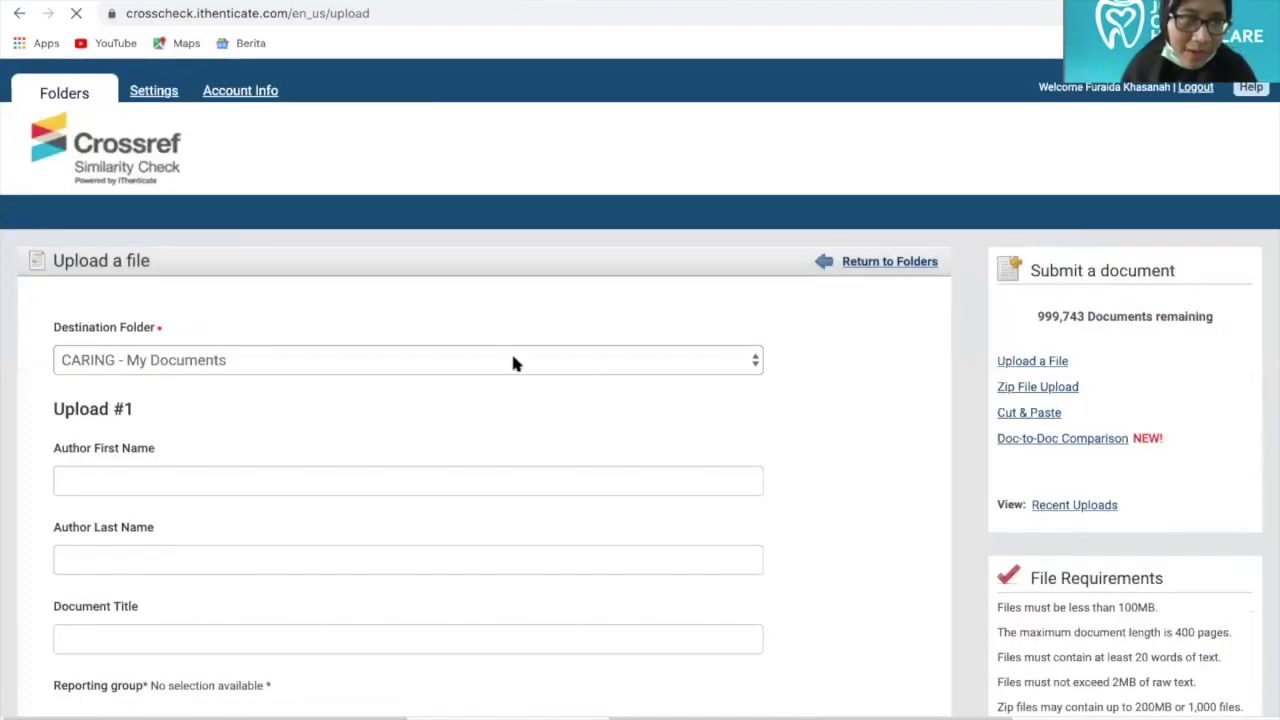
Choose ORAL - 2020 as the upload's destination folder
{"action": "left_click", "coordinate": [512, 363]}
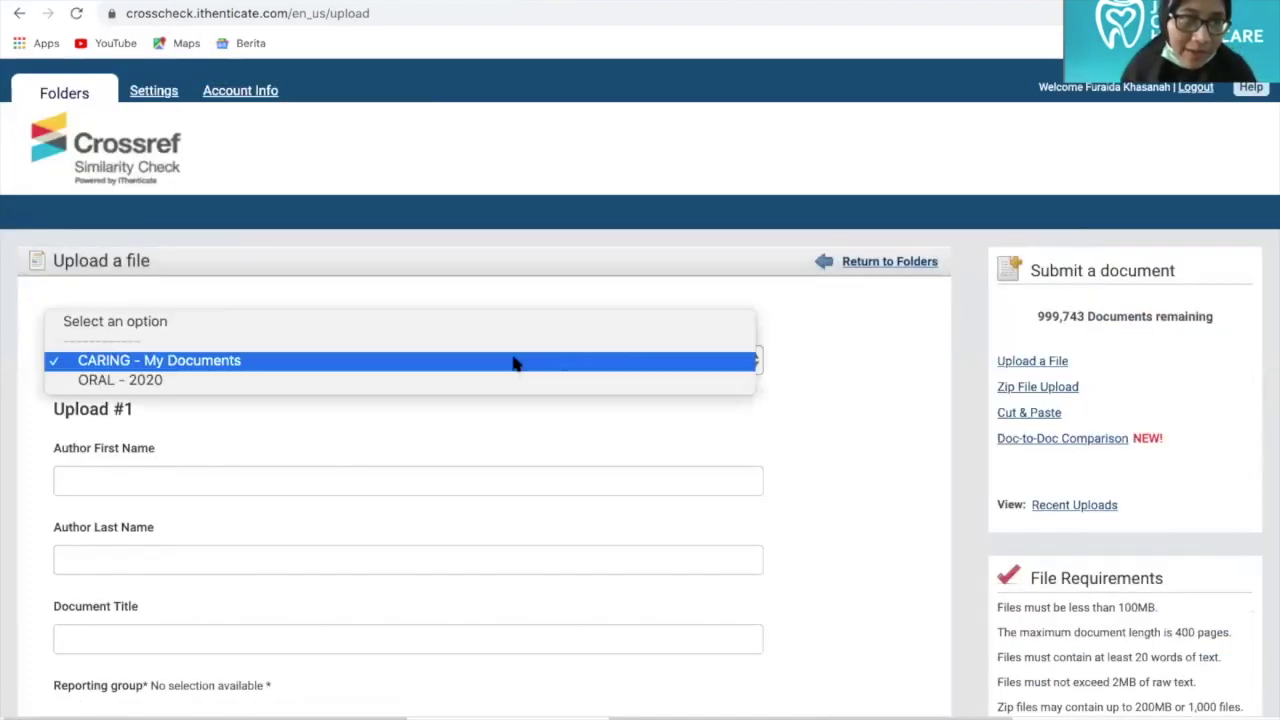
{"action": "left_click", "coordinate": [145, 381]}
{"action": "scroll", "coordinate": [228, 408], "scroll_direction": "down", "scroll_amount": 1}
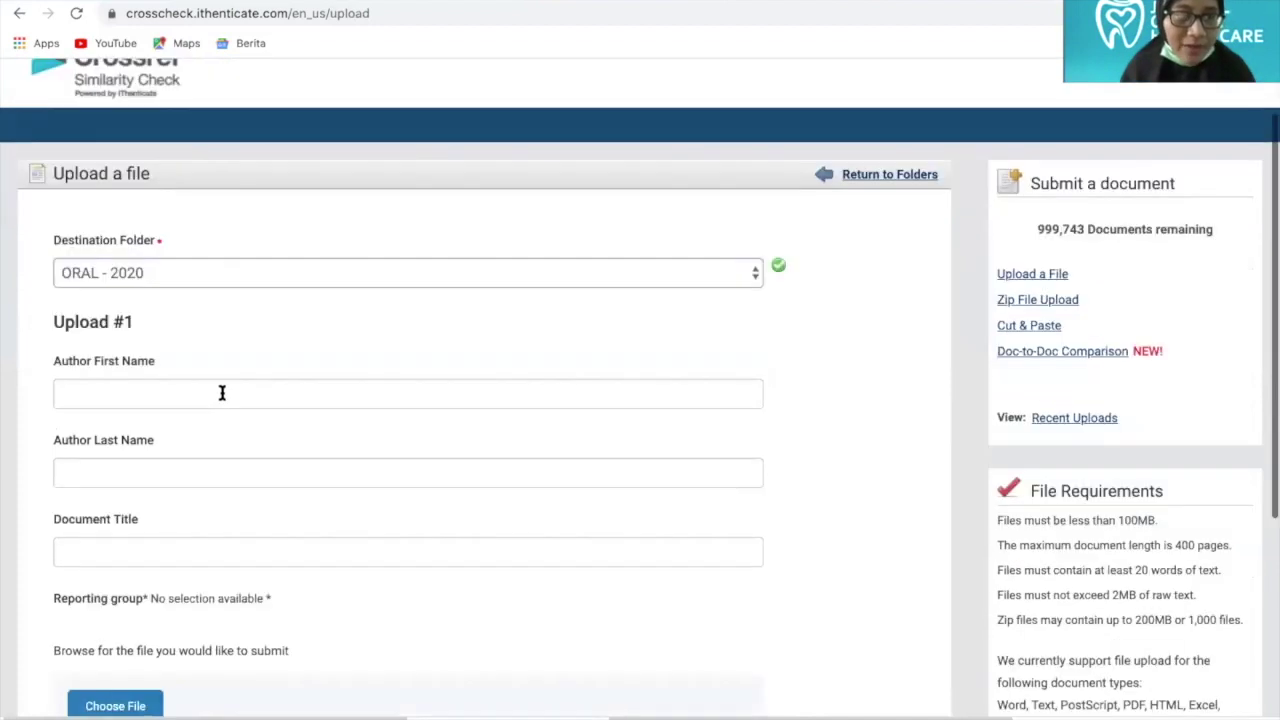
Enter the author's first and last name and the document title 'xxx'
{"action": "left_click", "coordinate": [222, 393]}
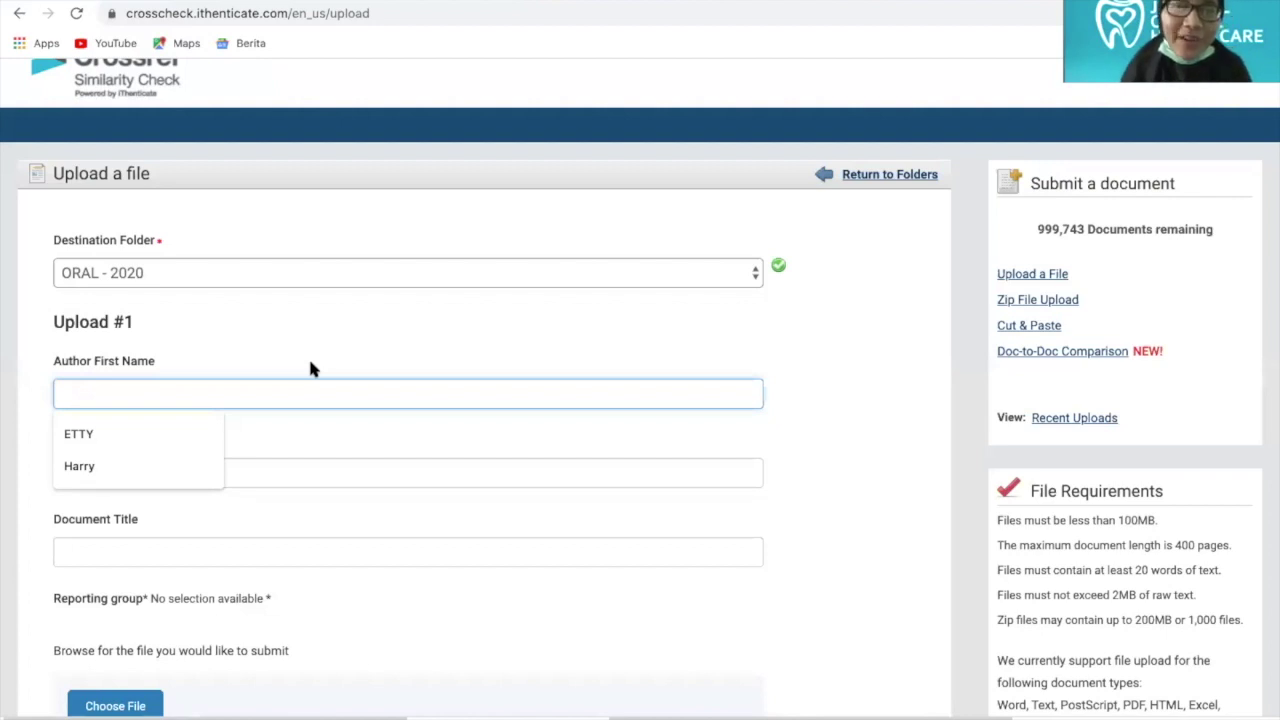
{"action": "left_click", "coordinate": [310, 369]}
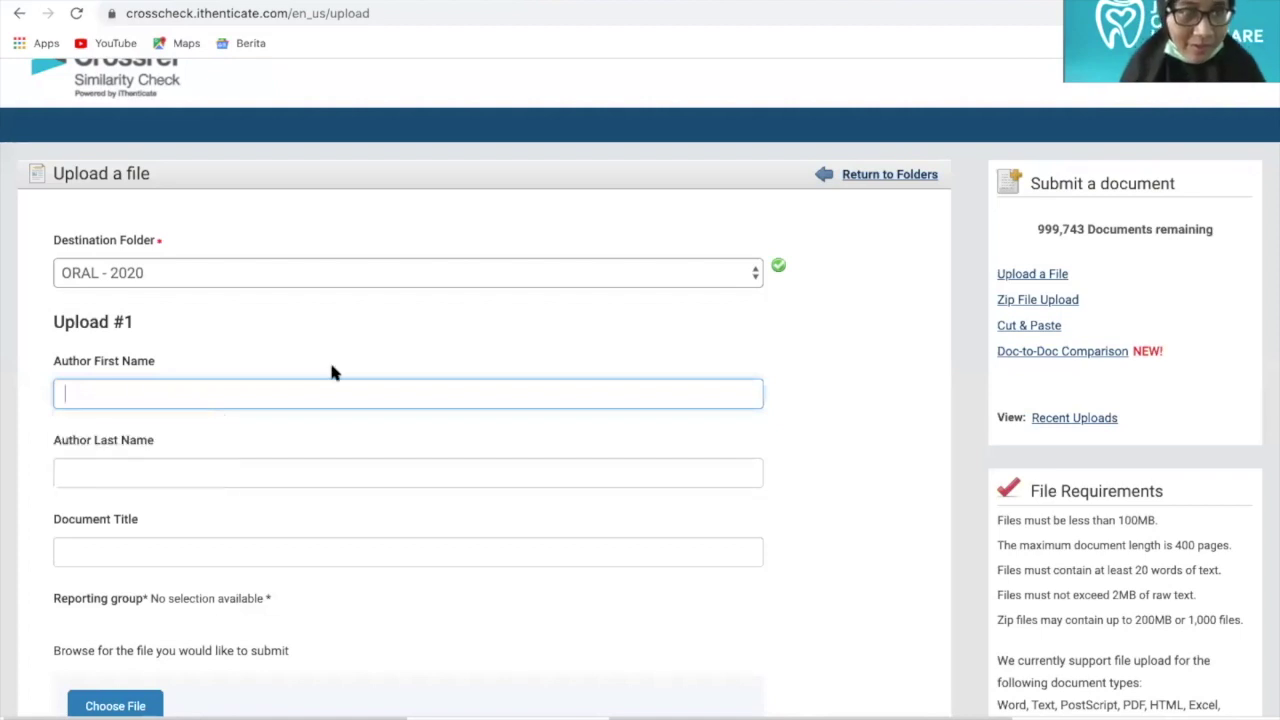
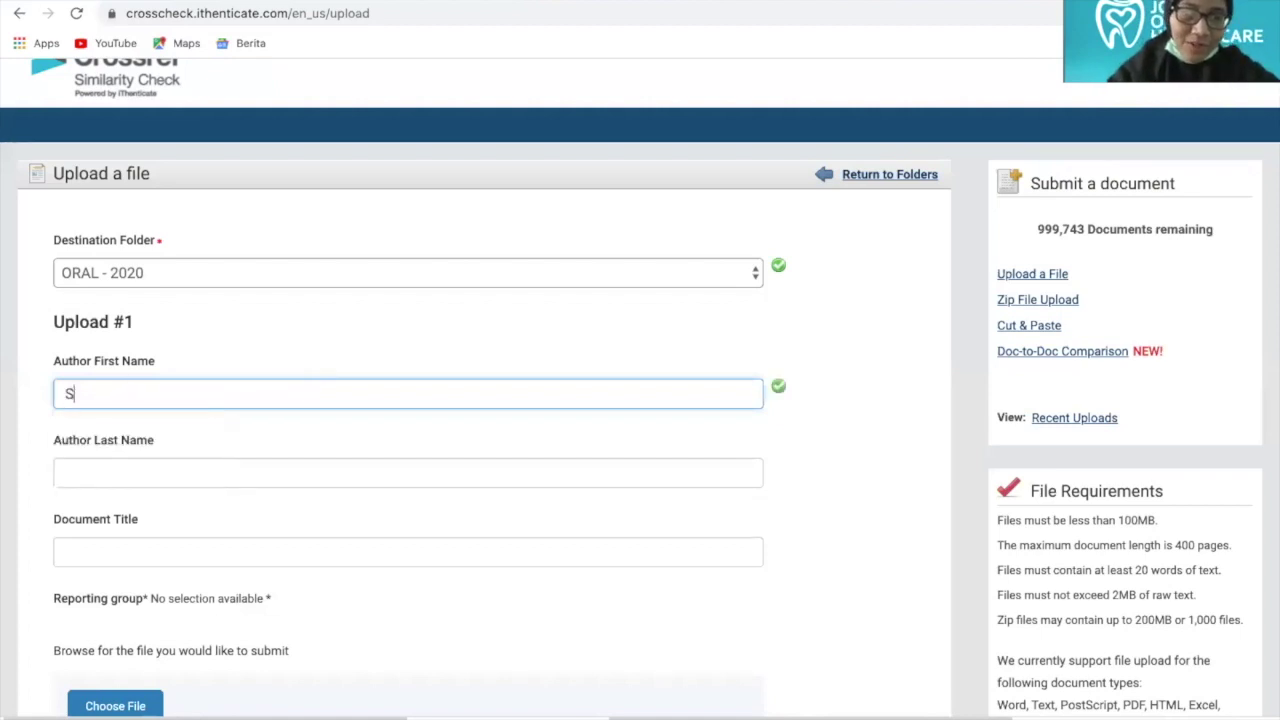
{"action": "left_click", "coordinate": [90, 469]}
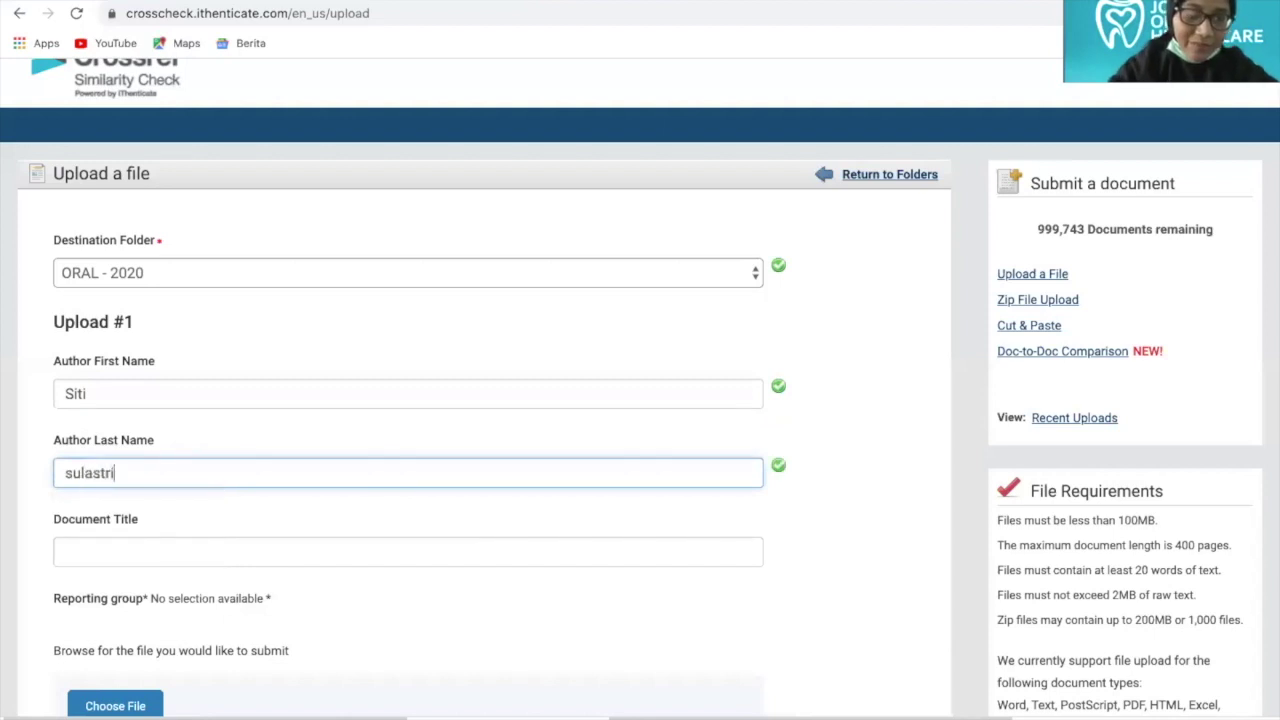
{"action": "left_click", "coordinate": [131, 558]}
{"action": "type", "text": "xxx"}
{"action": "scroll", "coordinate": [5, 528], "scroll_direction": "down", "scroll_amount": 3}
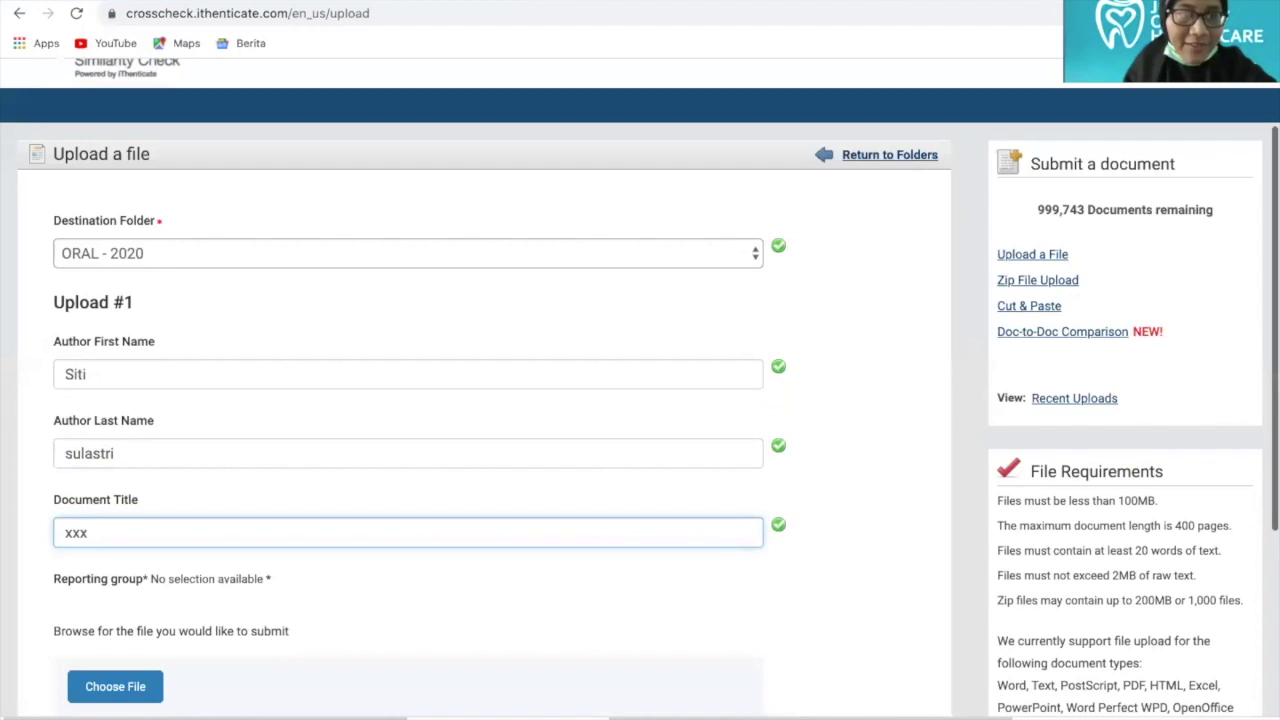
{"action": "scroll", "coordinate": [100, 414], "scroll_direction": "down", "scroll_amount": 3}
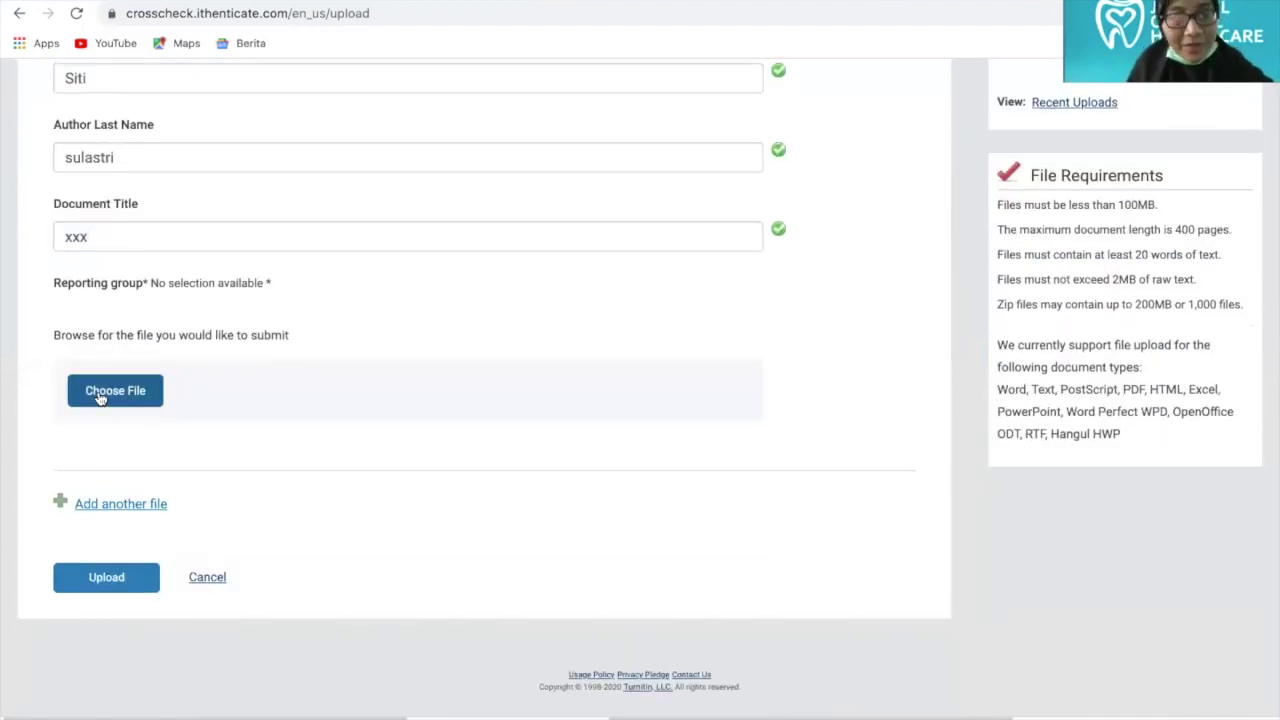
Select the PDF file and upload it as document xxx
{"action": "left_click", "coordinate": [100, 397]}
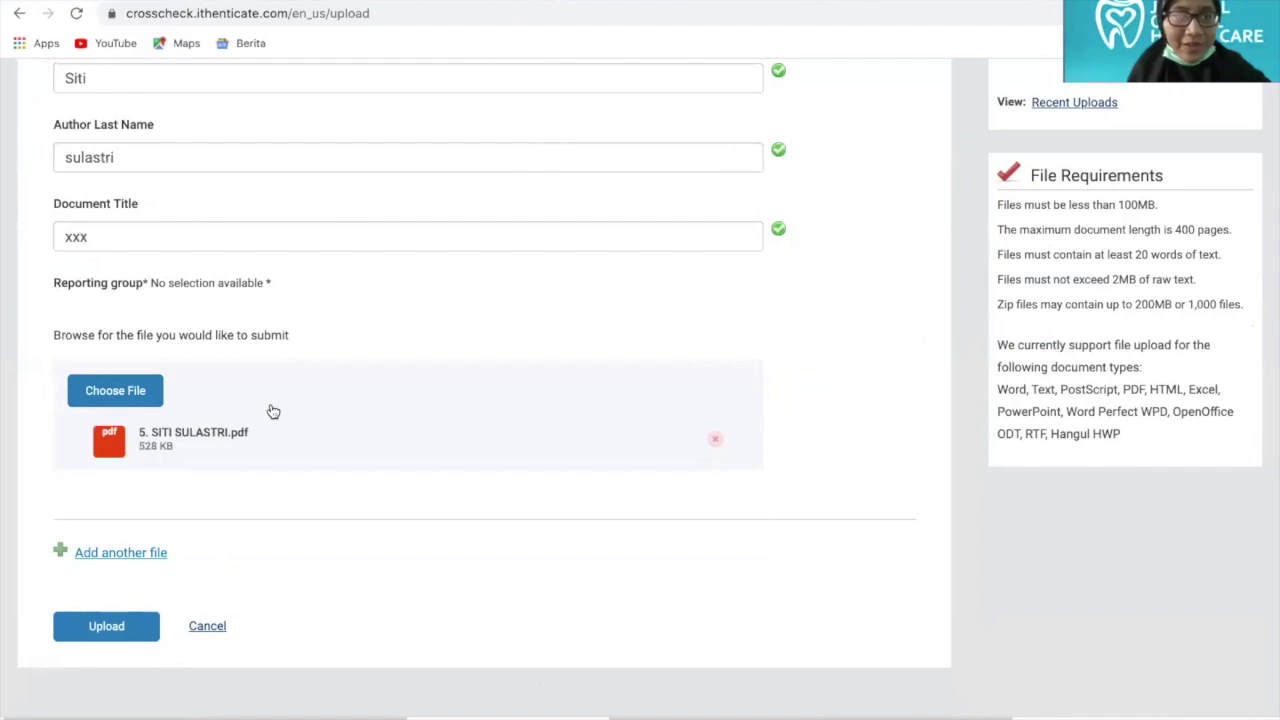
{"action": "left_click", "coordinate": [104, 627]}
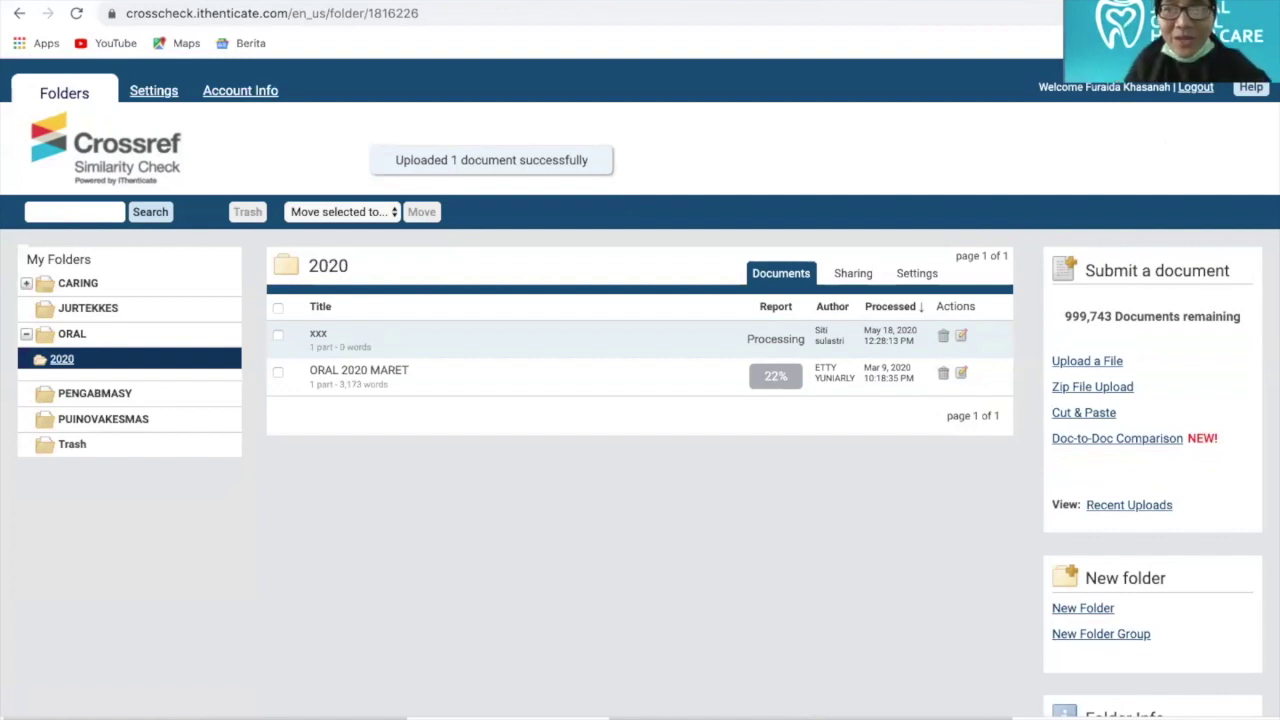
Open a new browser tab and go to turnitin.com
{"action": "key", "text": "ctrl+t"}
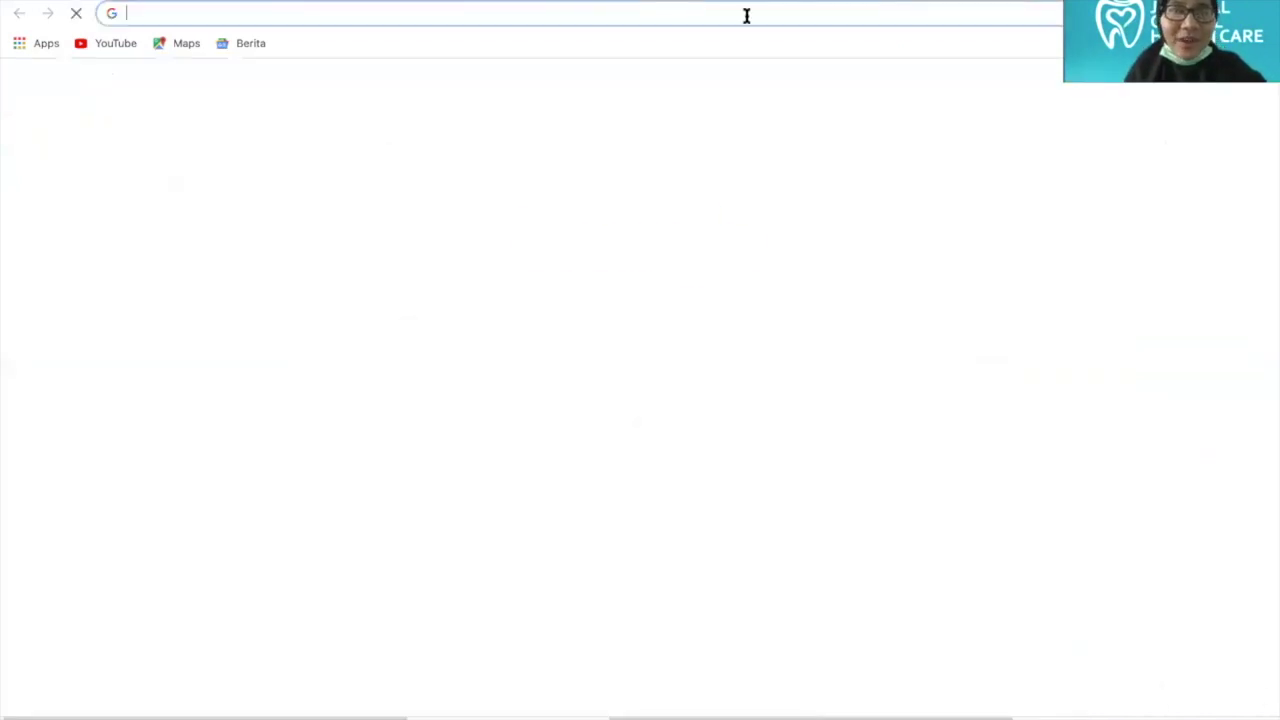
{"action": "type", "text": "t"}
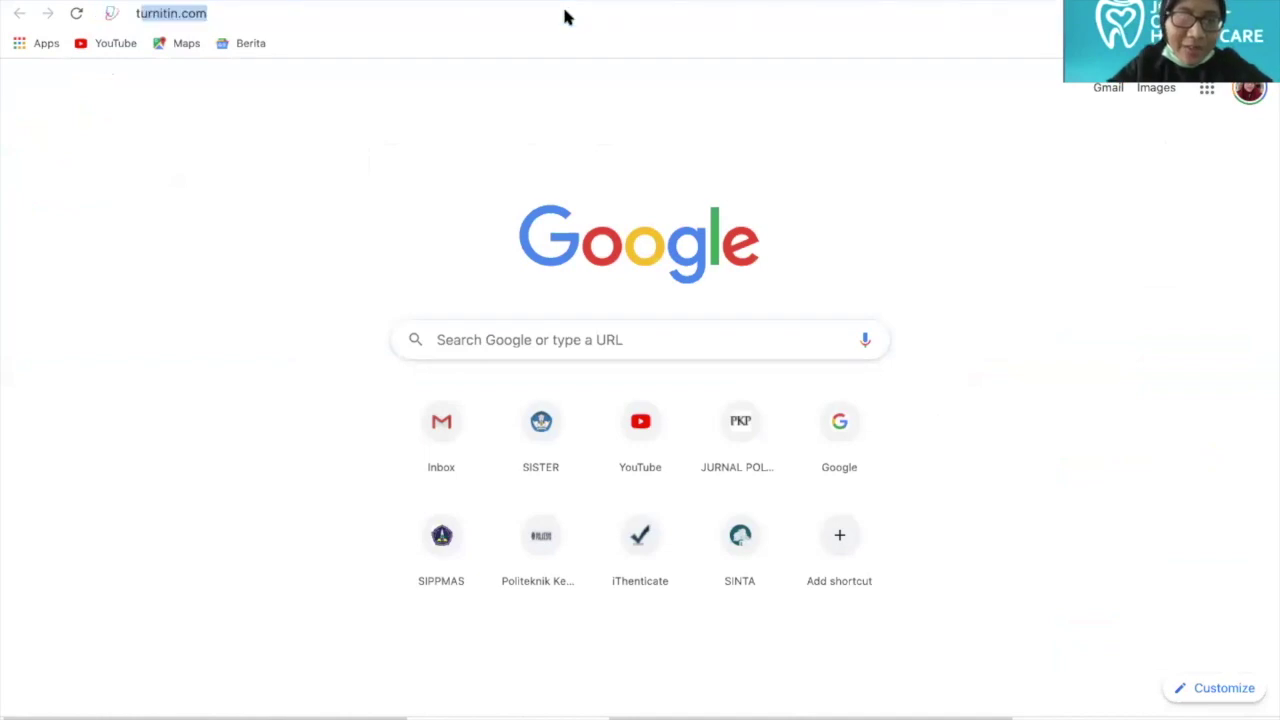
{"action": "type", "text": "ur"}
{"action": "key", "text": "Return"}
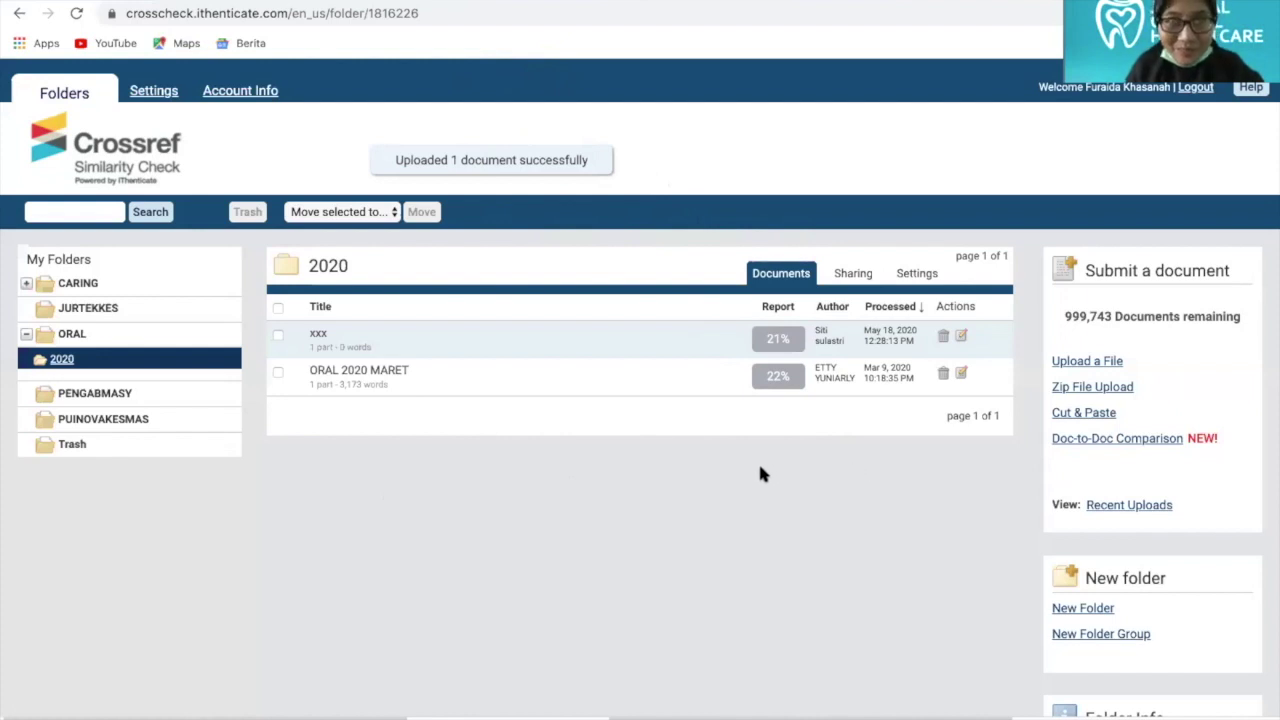
Open xxx's 21% report, then fill the Turnitin login with the saved autofill credentials
{"action": "left_click", "coordinate": [778, 341]}
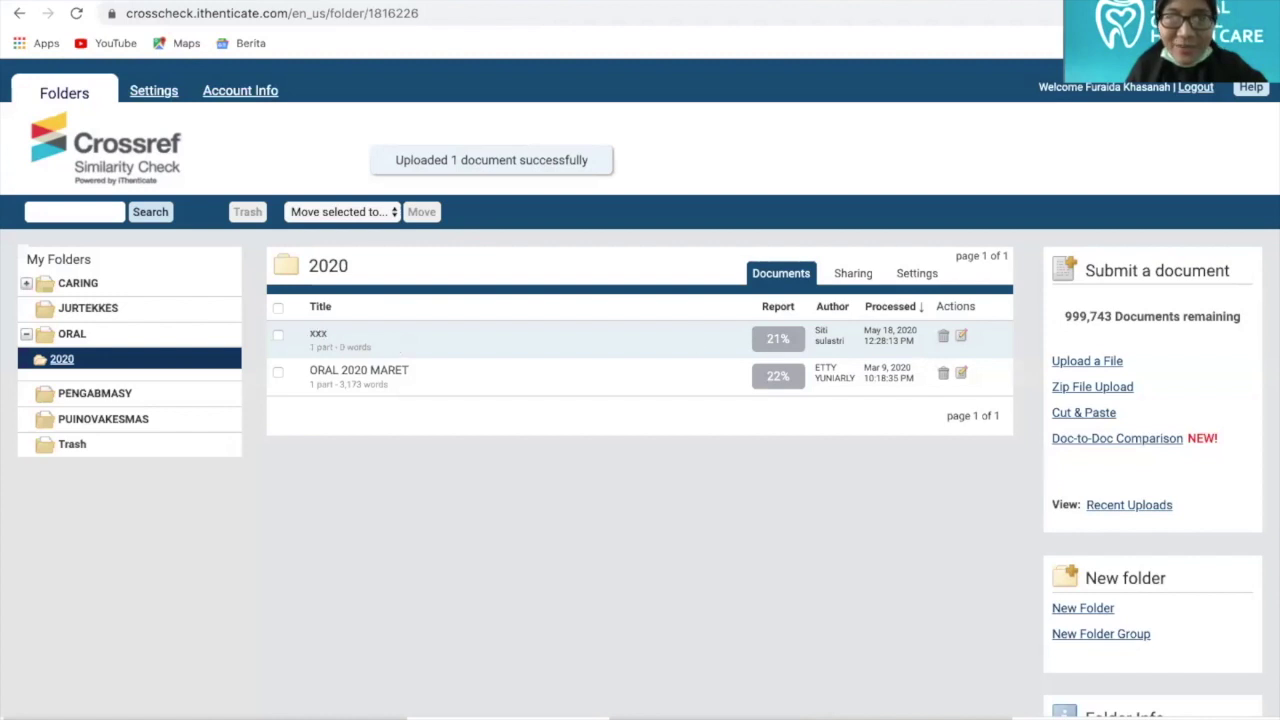
{"action": "left_click", "coordinate": [778, 338]}
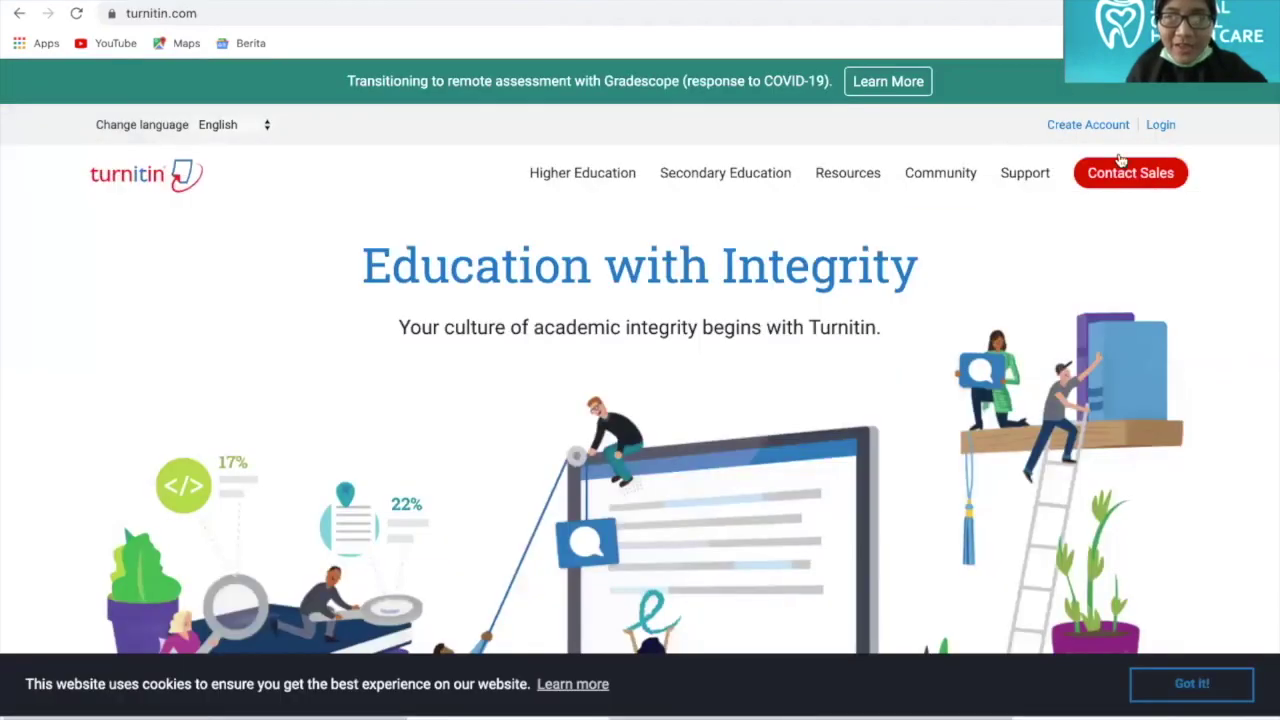
{"action": "left_click", "coordinate": [1161, 125]}
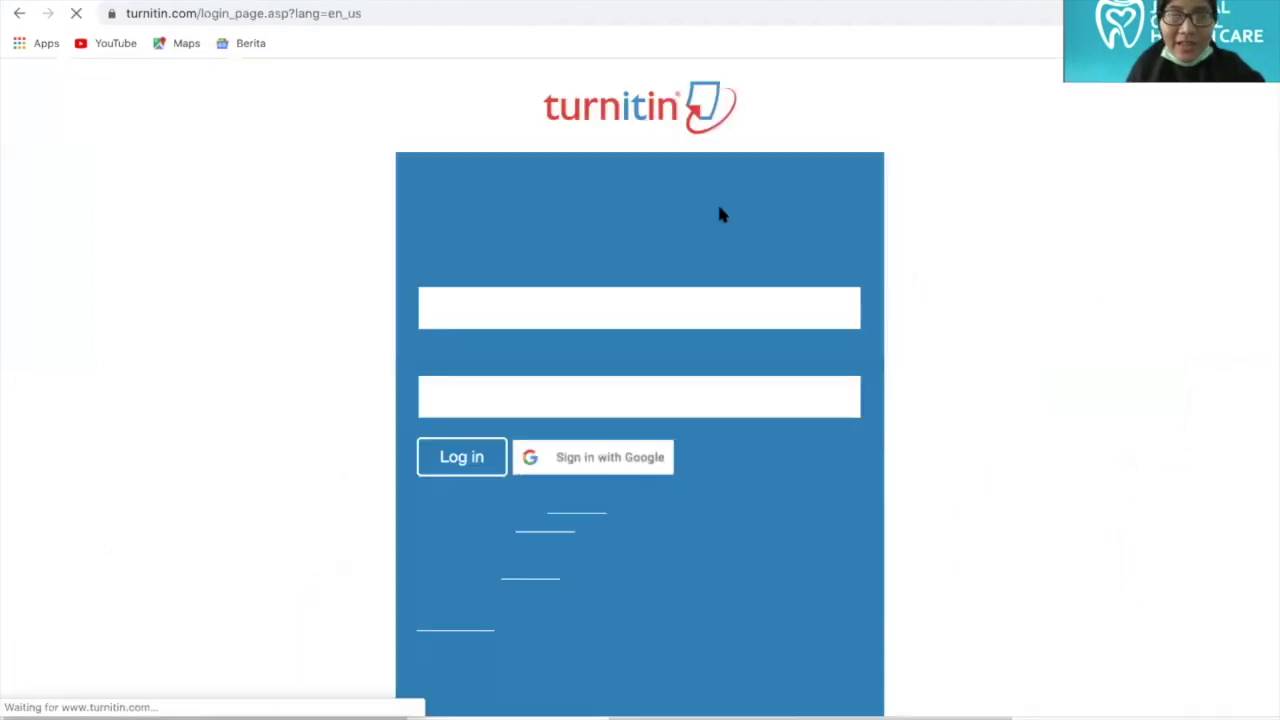
{"action": "left_click", "coordinate": [520, 307]}
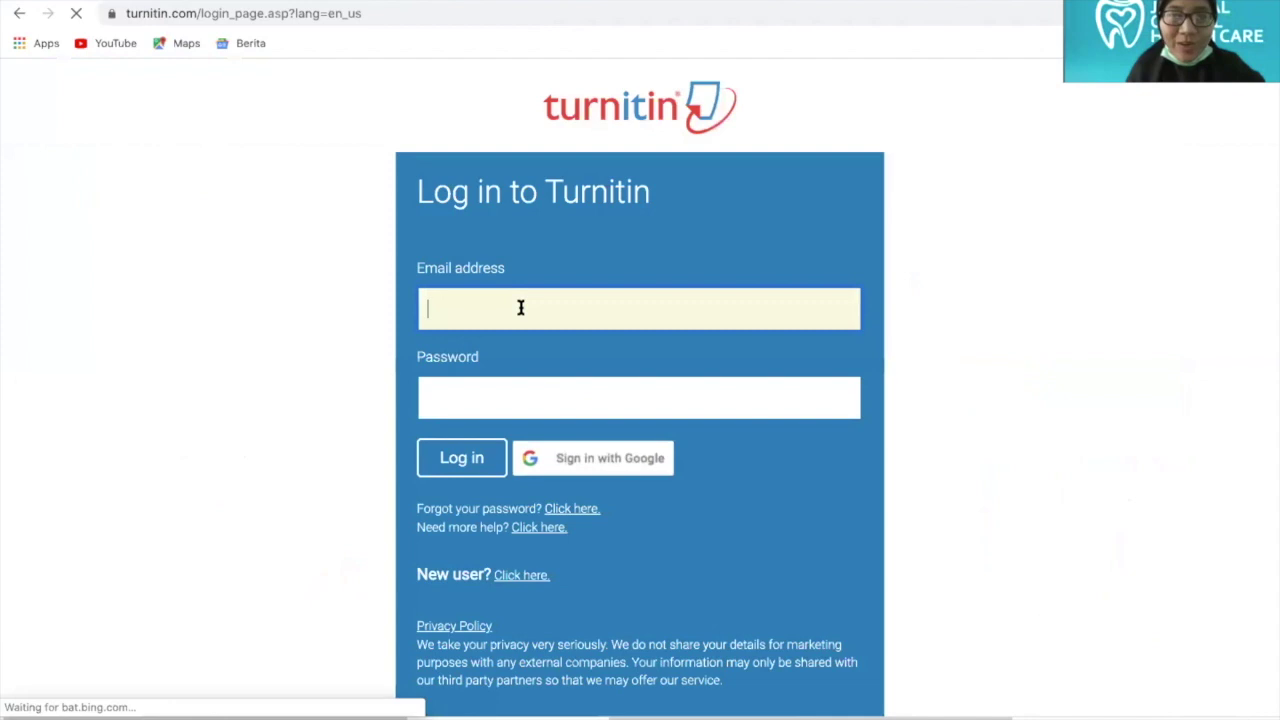
{"action": "left_click", "coordinate": [519, 344]}
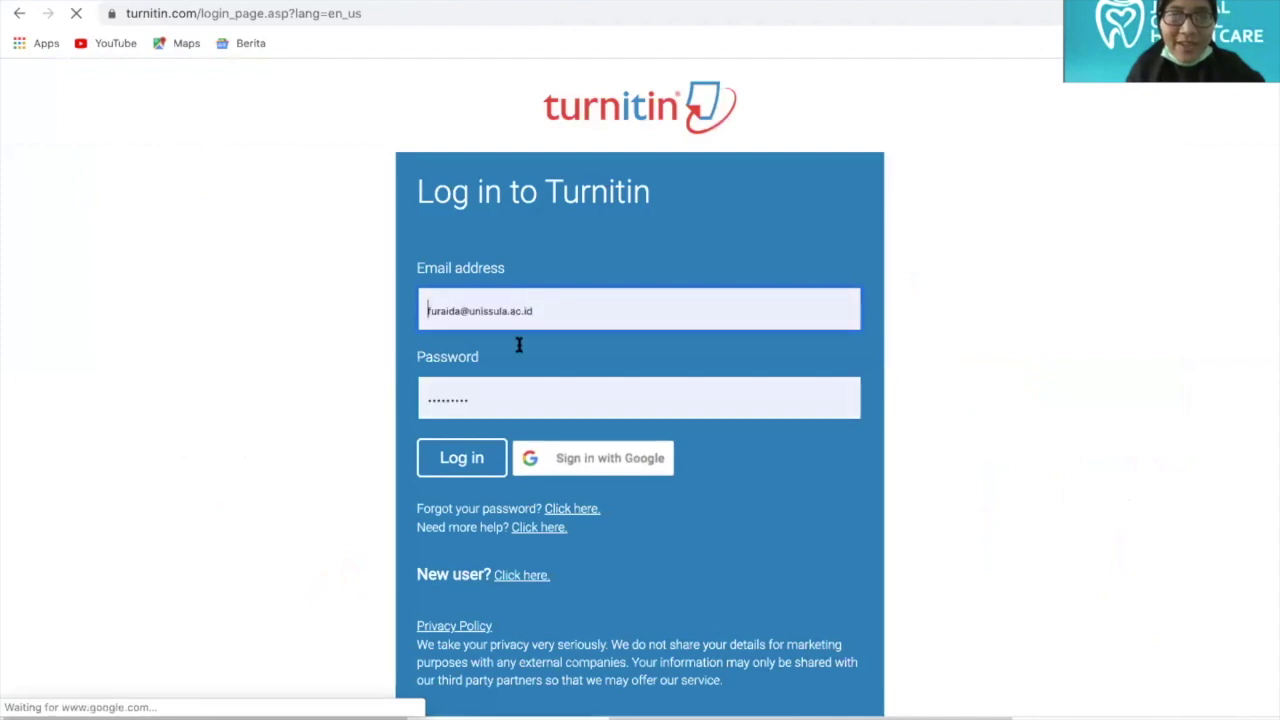
{"action": "left_click", "coordinate": [455, 460]}
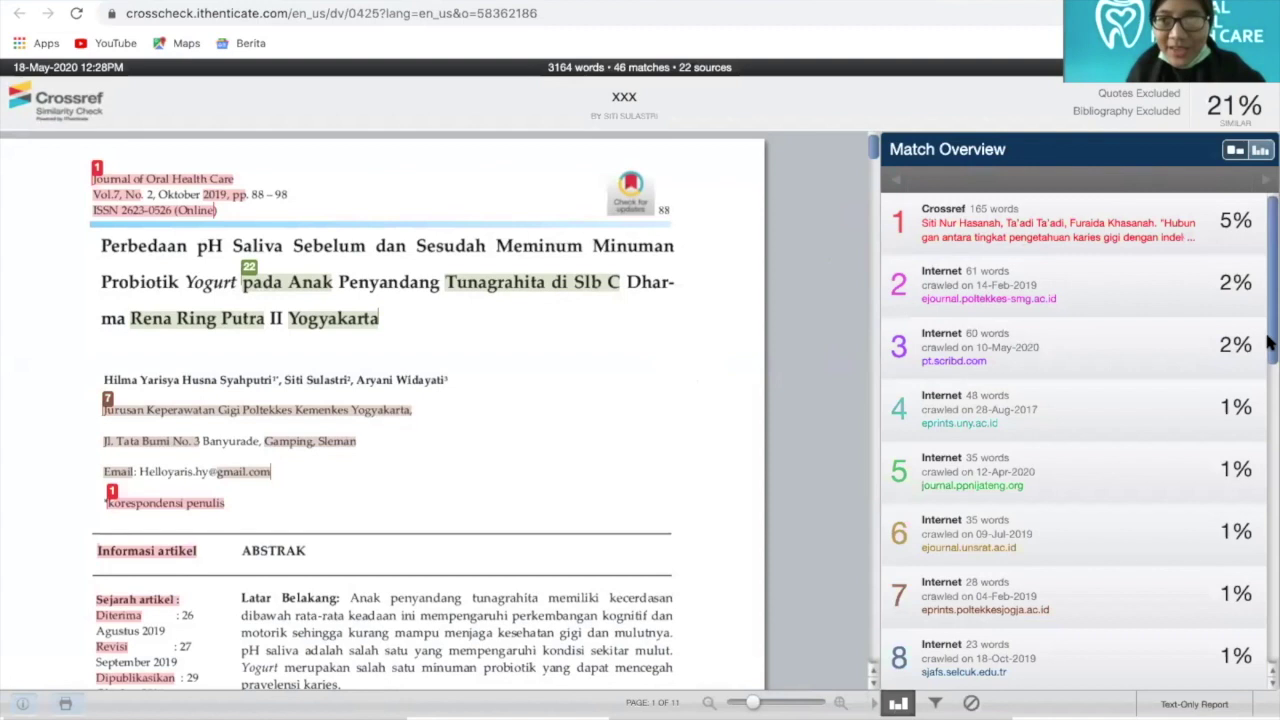
Scroll the Match Overview sources of xxx's 21% report back to the top
{"action": "scroll", "coordinate": [1038, 200], "scroll_direction": "down", "scroll_amount": 2}
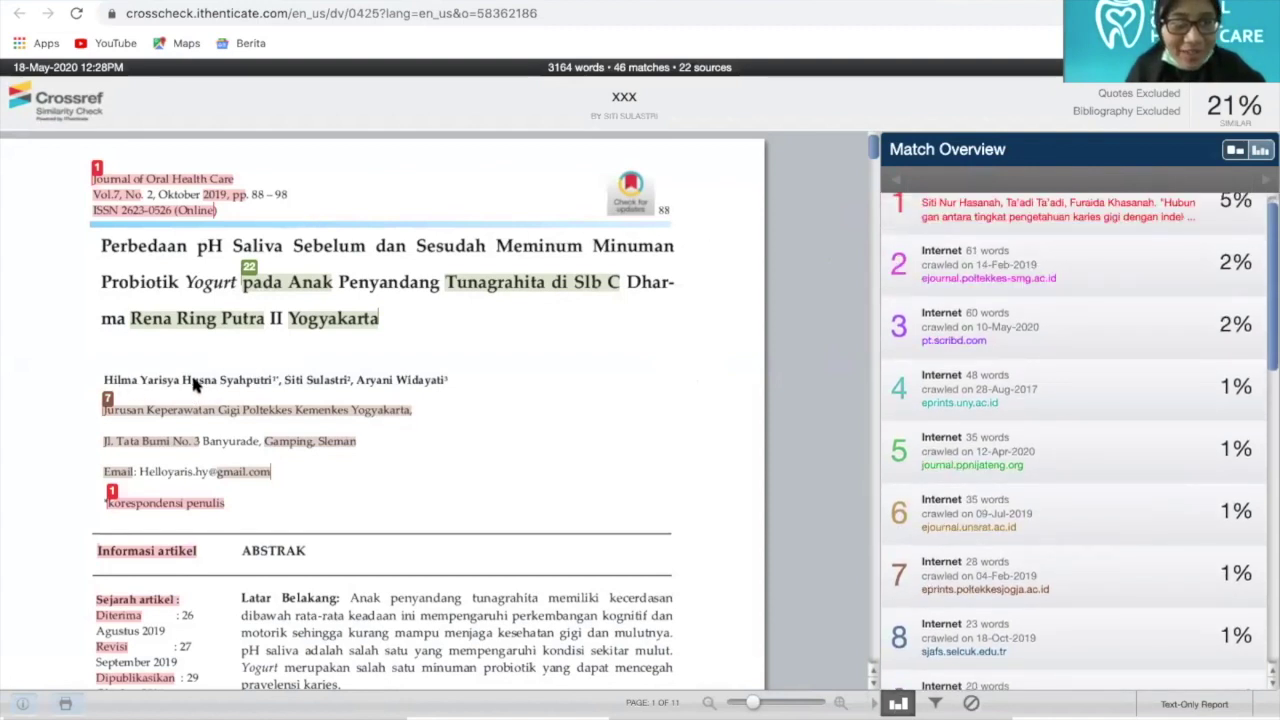
{"action": "mouse_move", "coordinate": [1260, 283]}
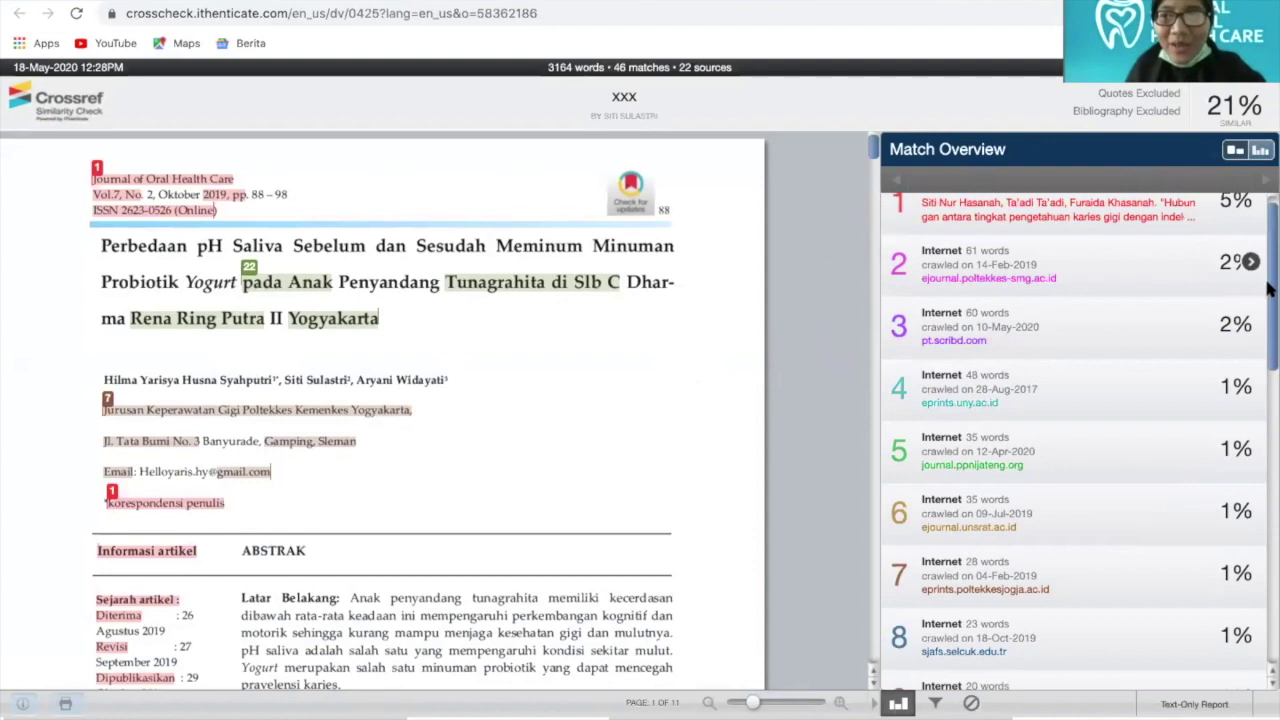
{"action": "left_click_drag", "start_coordinate": [1268, 288], "coordinate": [1268, 247]}
{"action": "scroll", "coordinate": [1028, 229], "scroll_direction": "up", "scroll_amount": 1}
{"action": "mouse_move", "coordinate": [945, 230]}
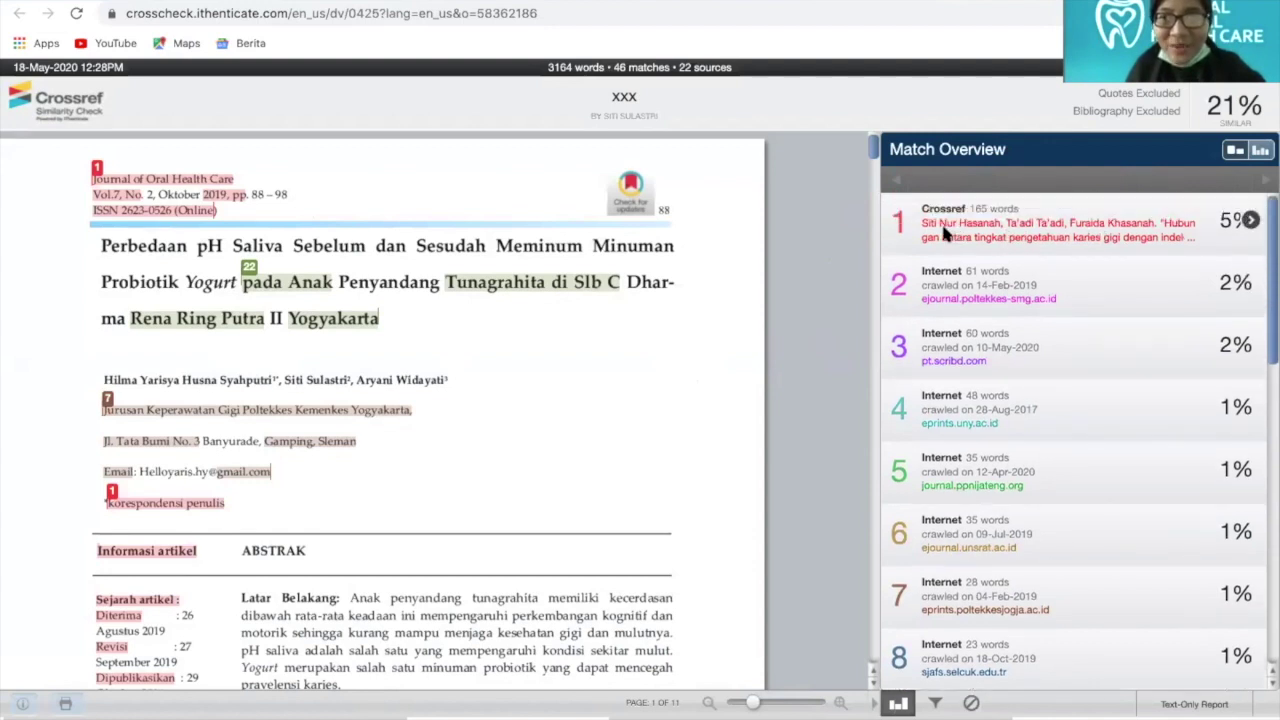